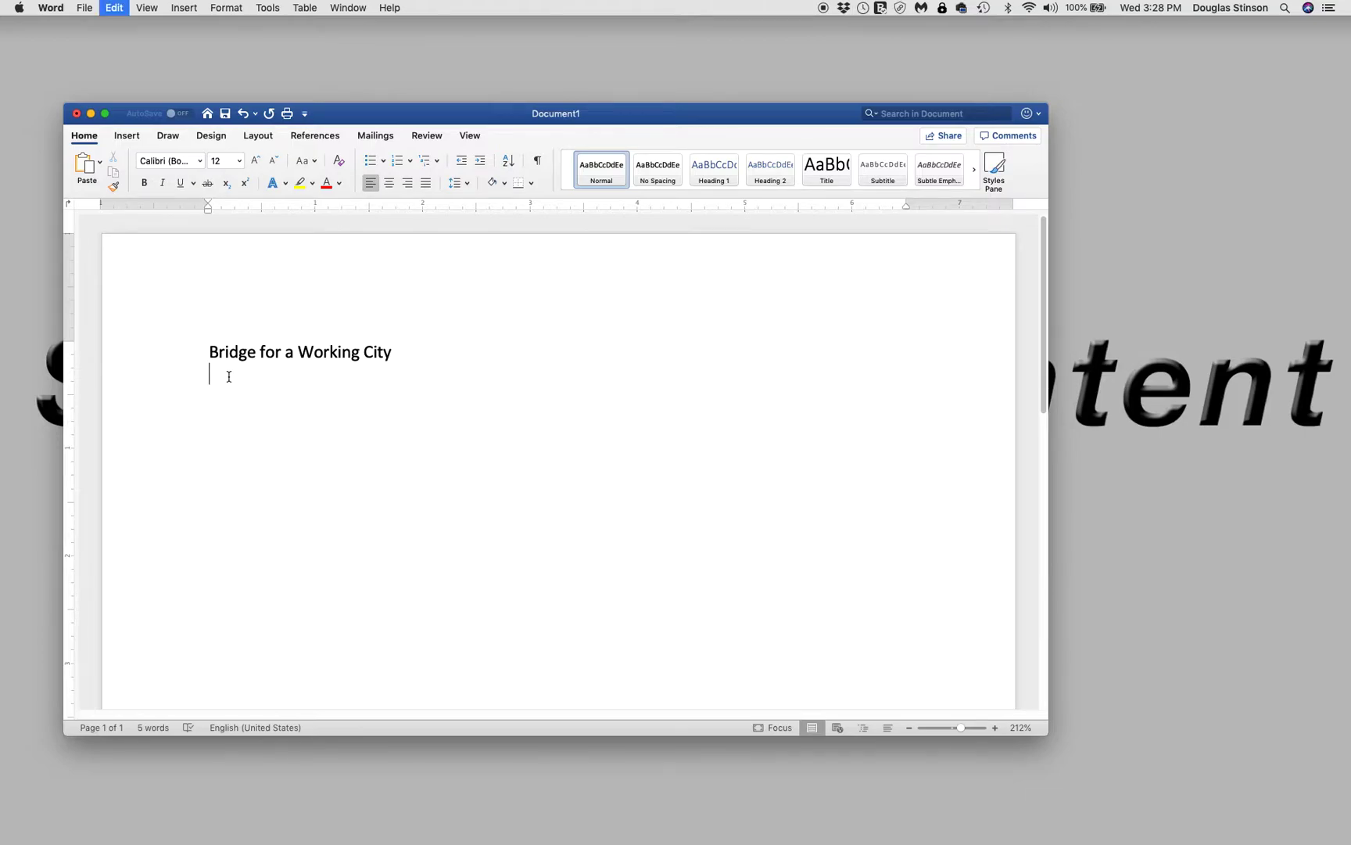
Step: Add the paragraph about the San Francisco – Oakland Bay Bridge beneath the title "Bridge for a Working City"
text(The Golden Gate may be famous, but it is the San Francisco – Oakland Bay Bridge that does the heavy lifting. From an elegant span across the bay, the bridge penetrates deep into the city, appearing in more prosaic forms were least expected. This a bridge that must perform its function, often oblivious to the conventions of aesthetics; a bridge integrated into the lifeblood of a city.)
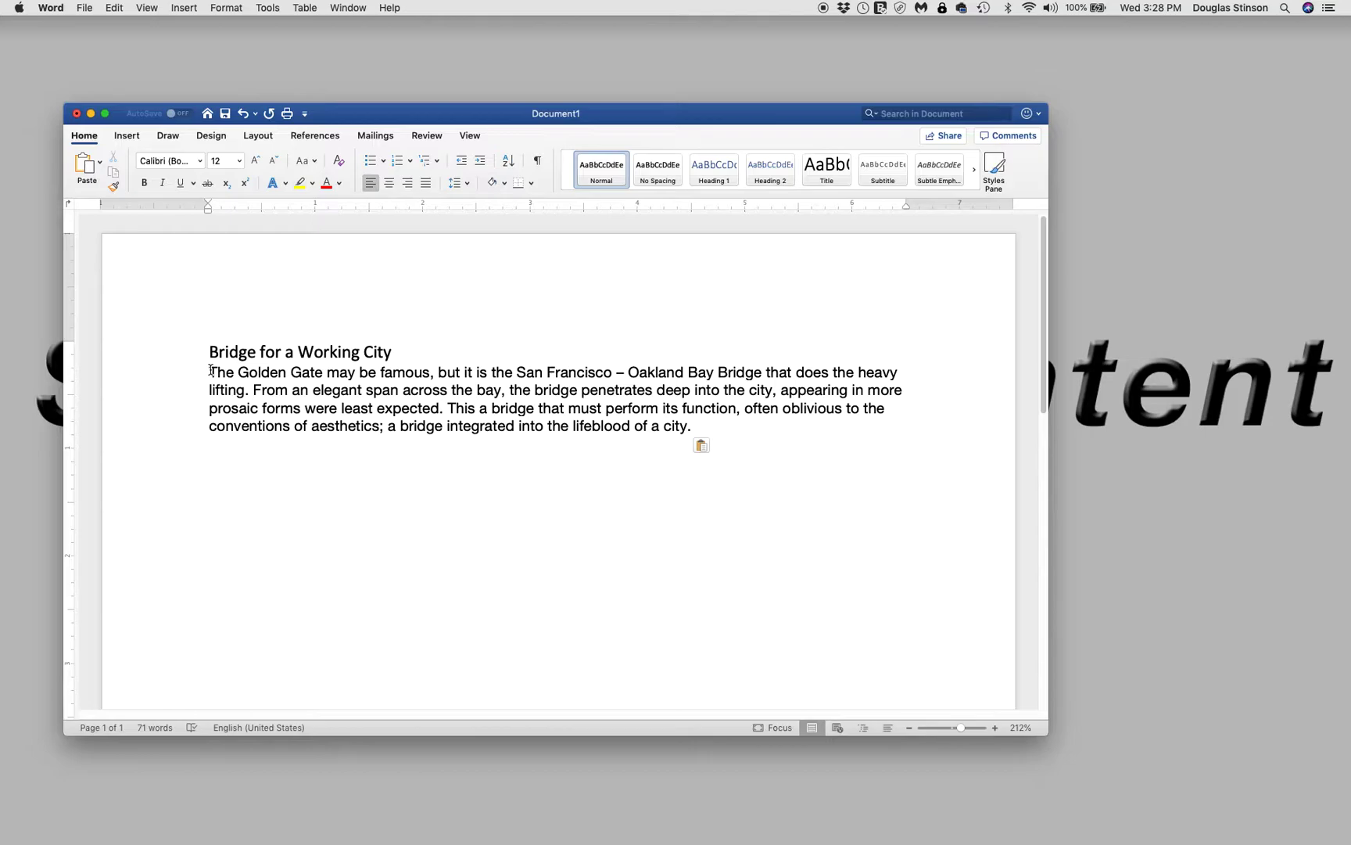
drag(210, 372, 694, 436)
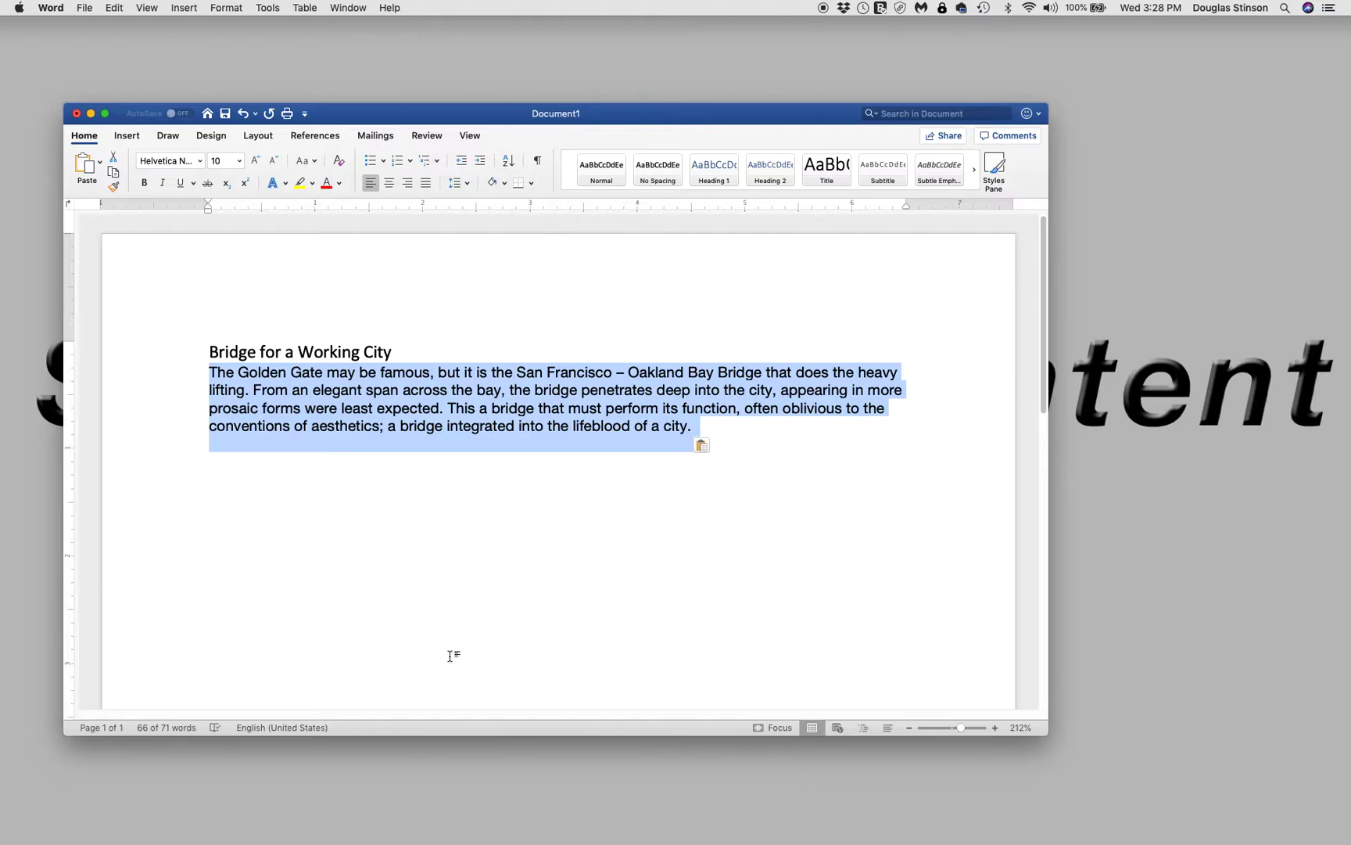
click(597, 557)
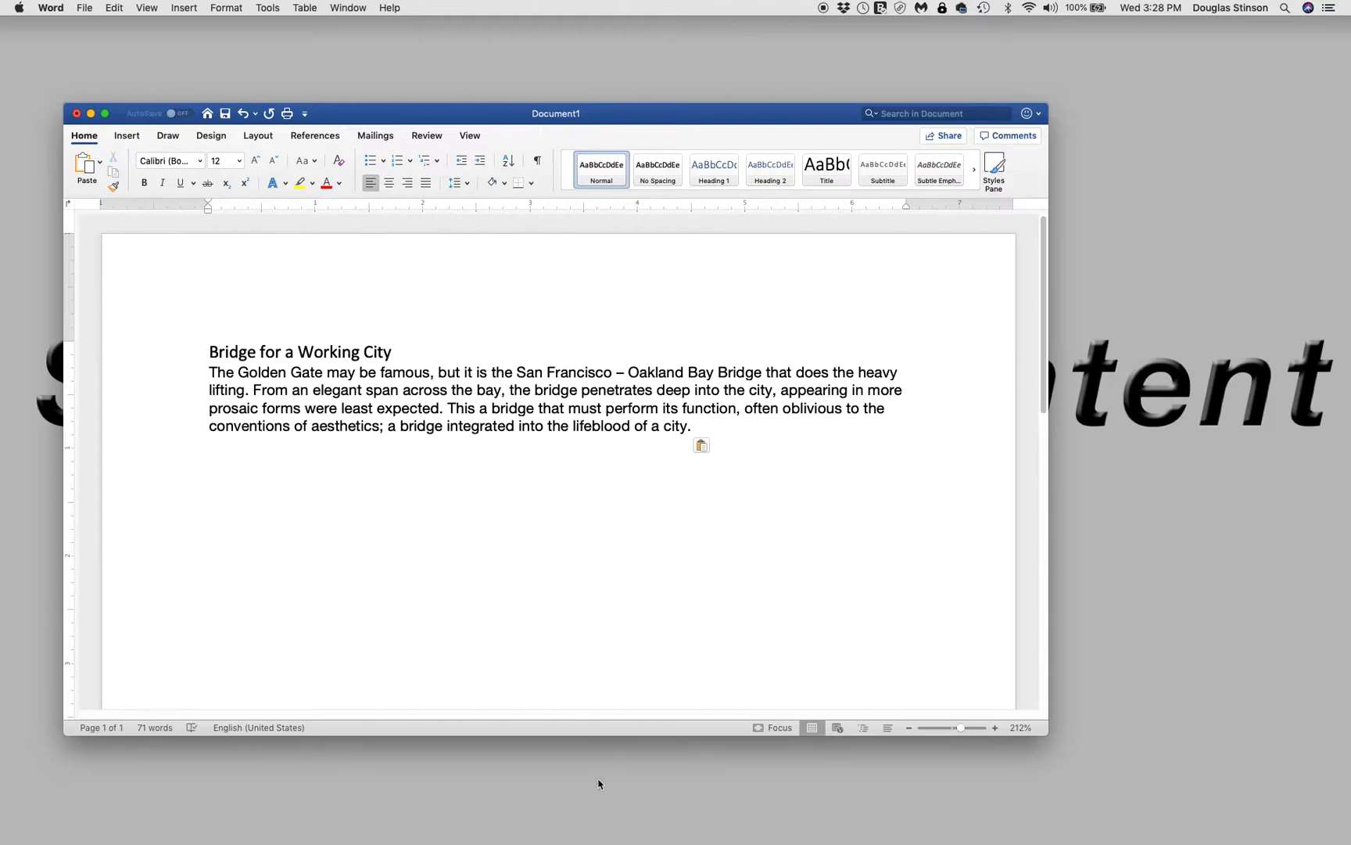
Step: Switch to Photoshop and swap the colors so the foreground is white and the background is black
mouse_move(602, 841)
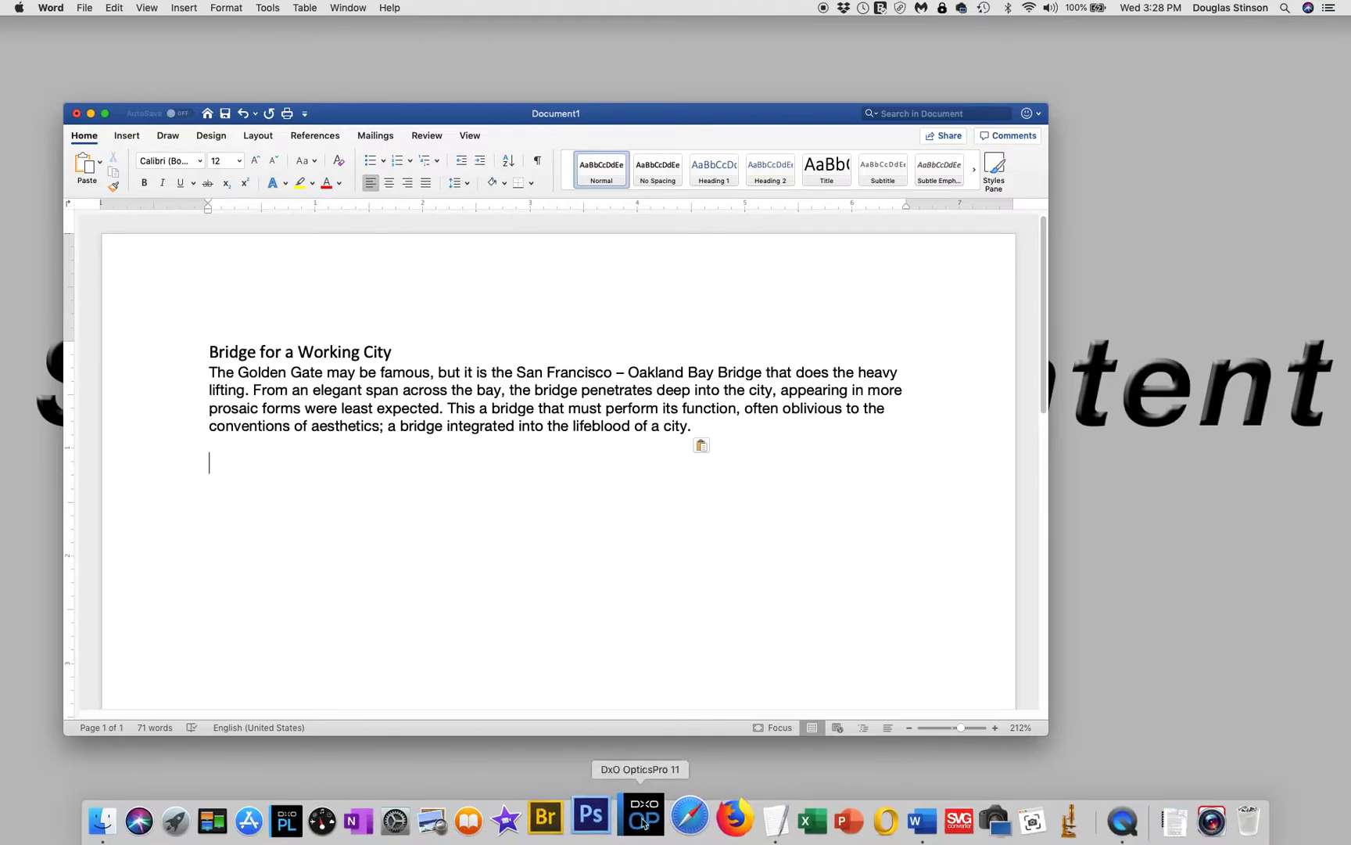
click(602, 815)
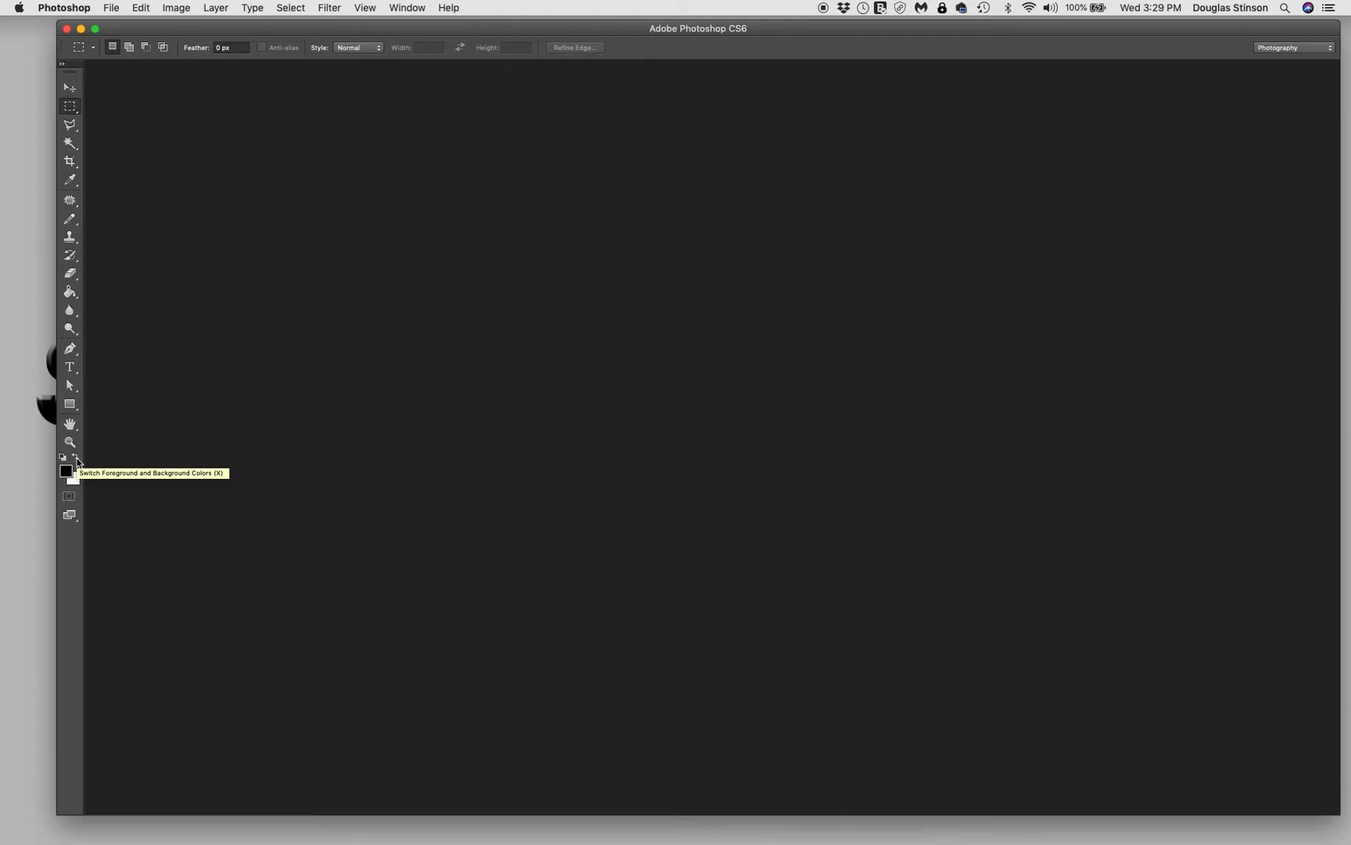
click(76, 459)
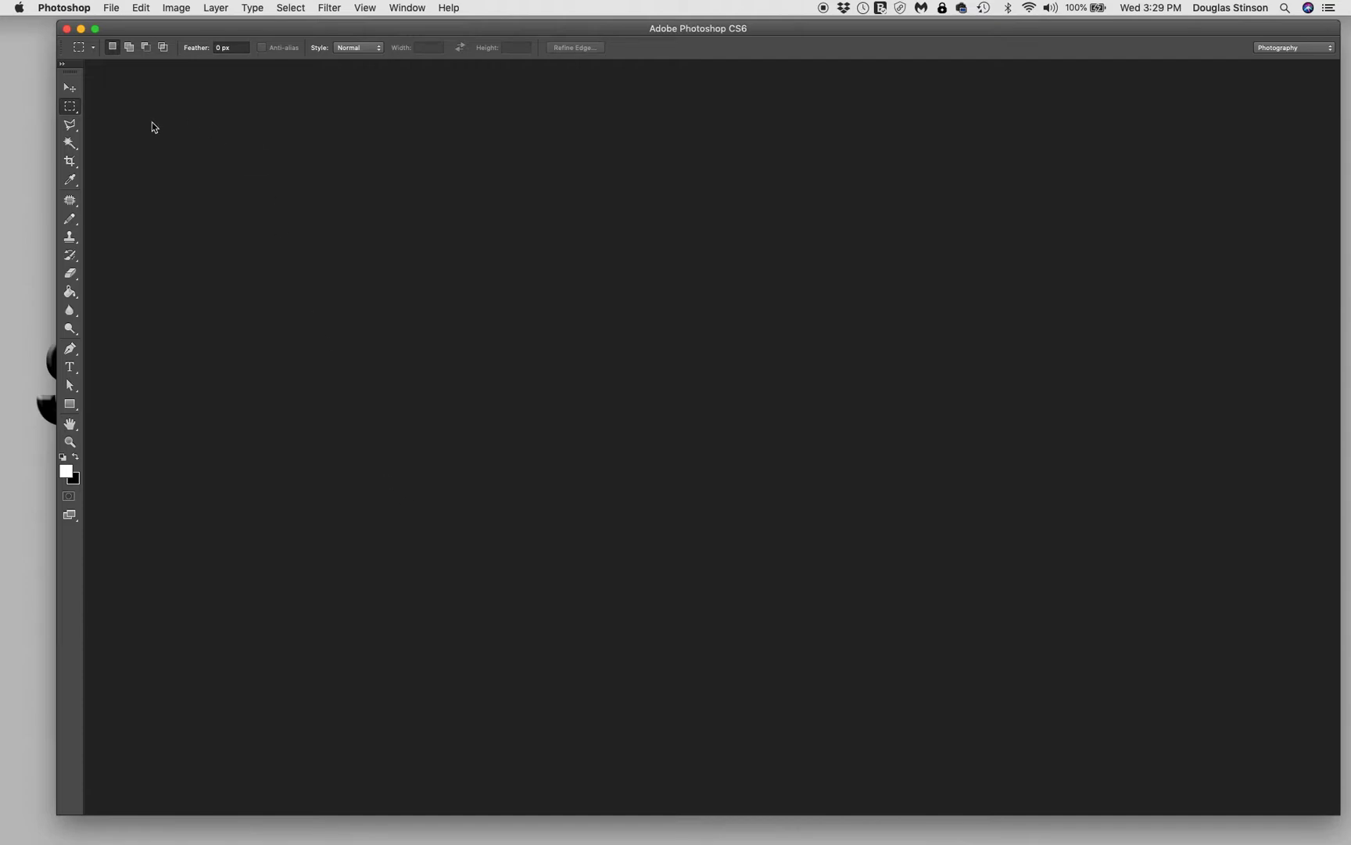
Step: Start a new document named "Statement of Intent" using the Custom preset
click(115, 9)
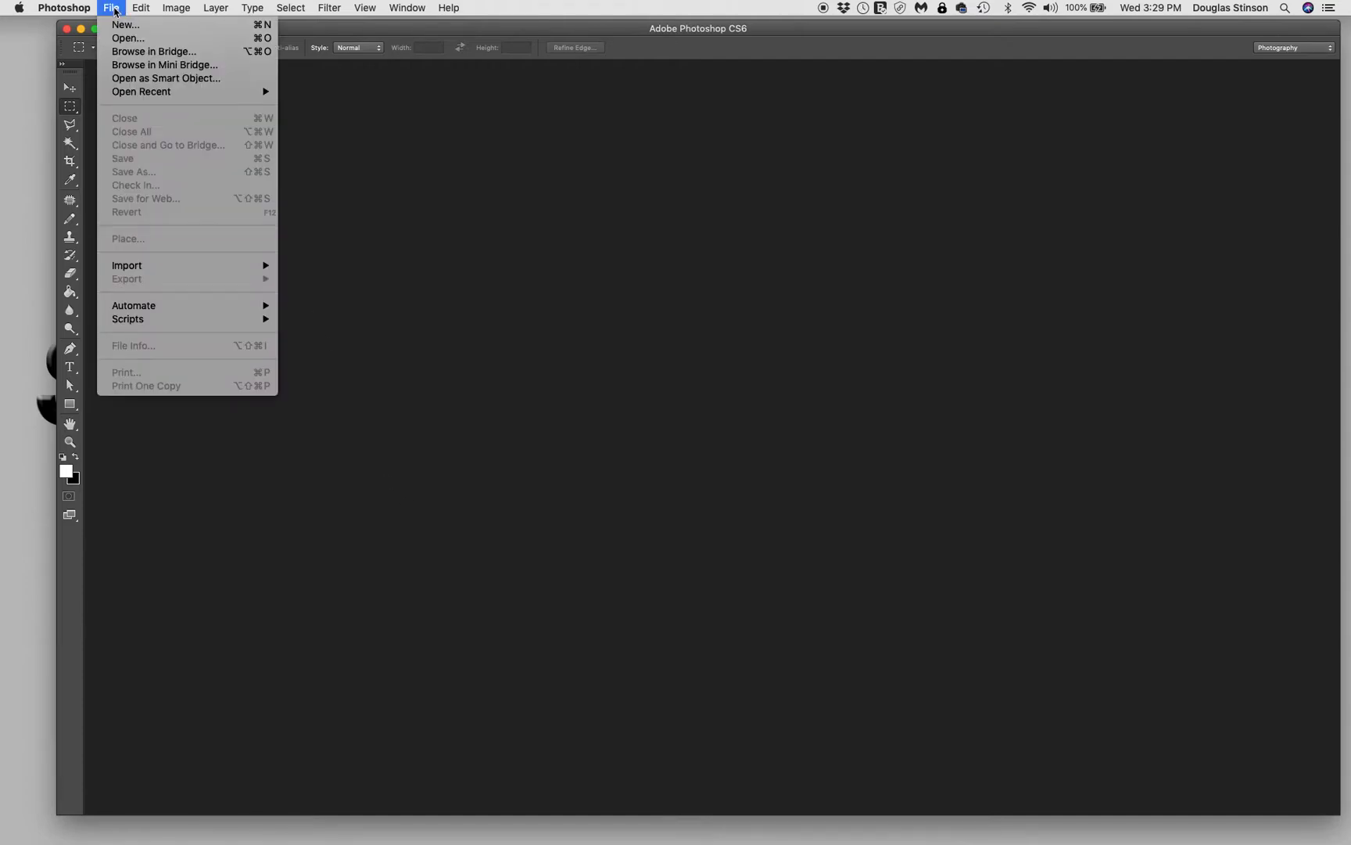
click(120, 26)
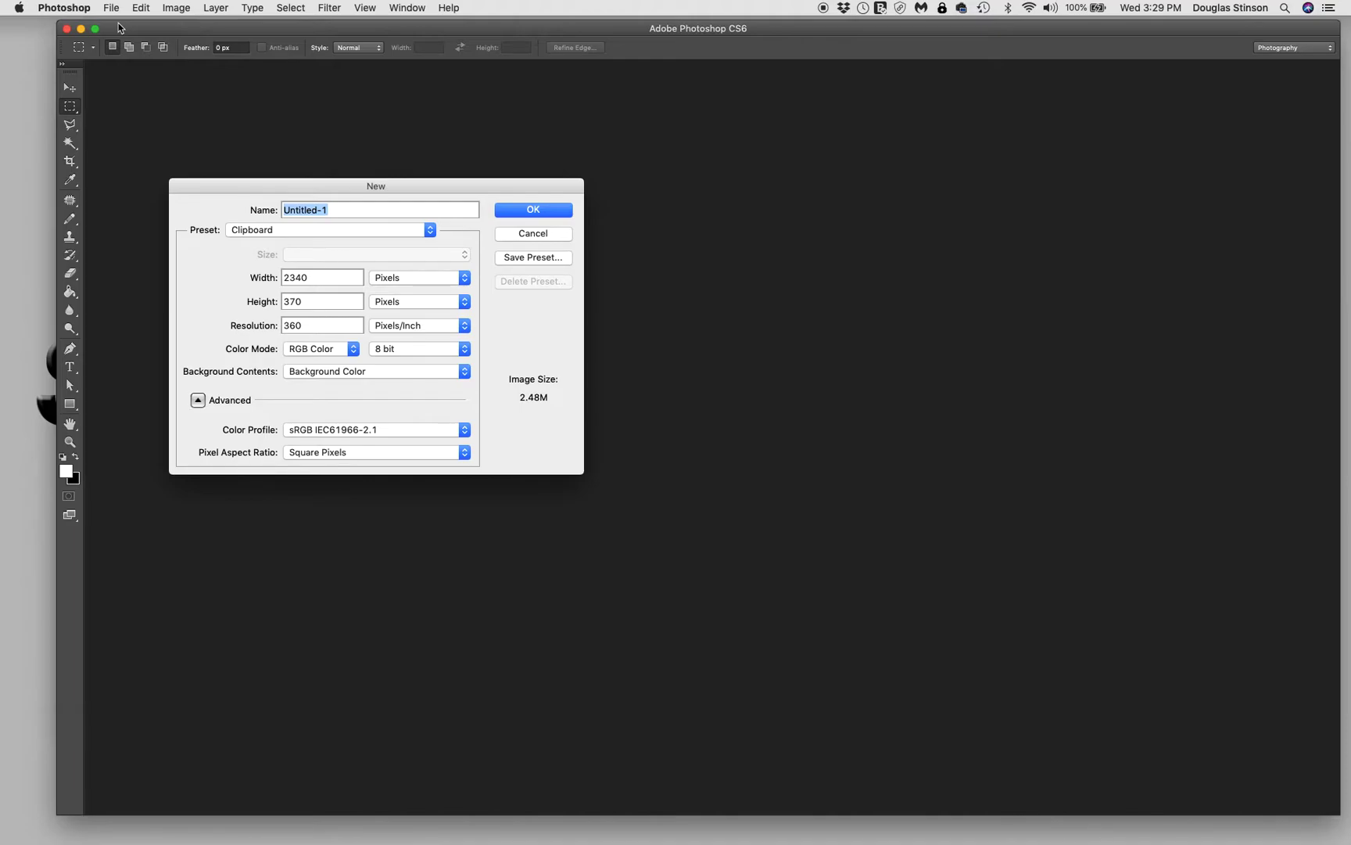
click(291, 207)
text(Statement of Intent)
click(430, 229)
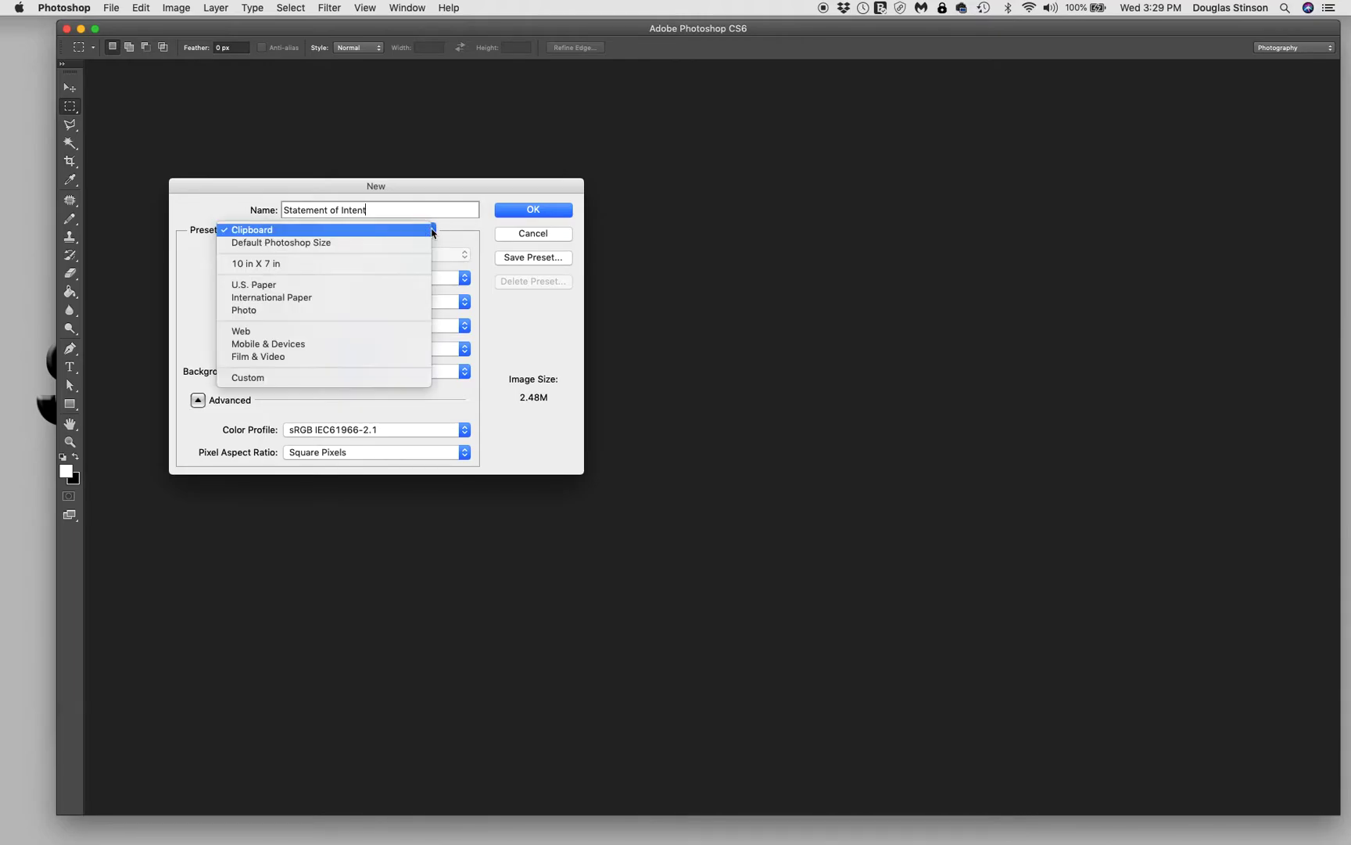
click(264, 380)
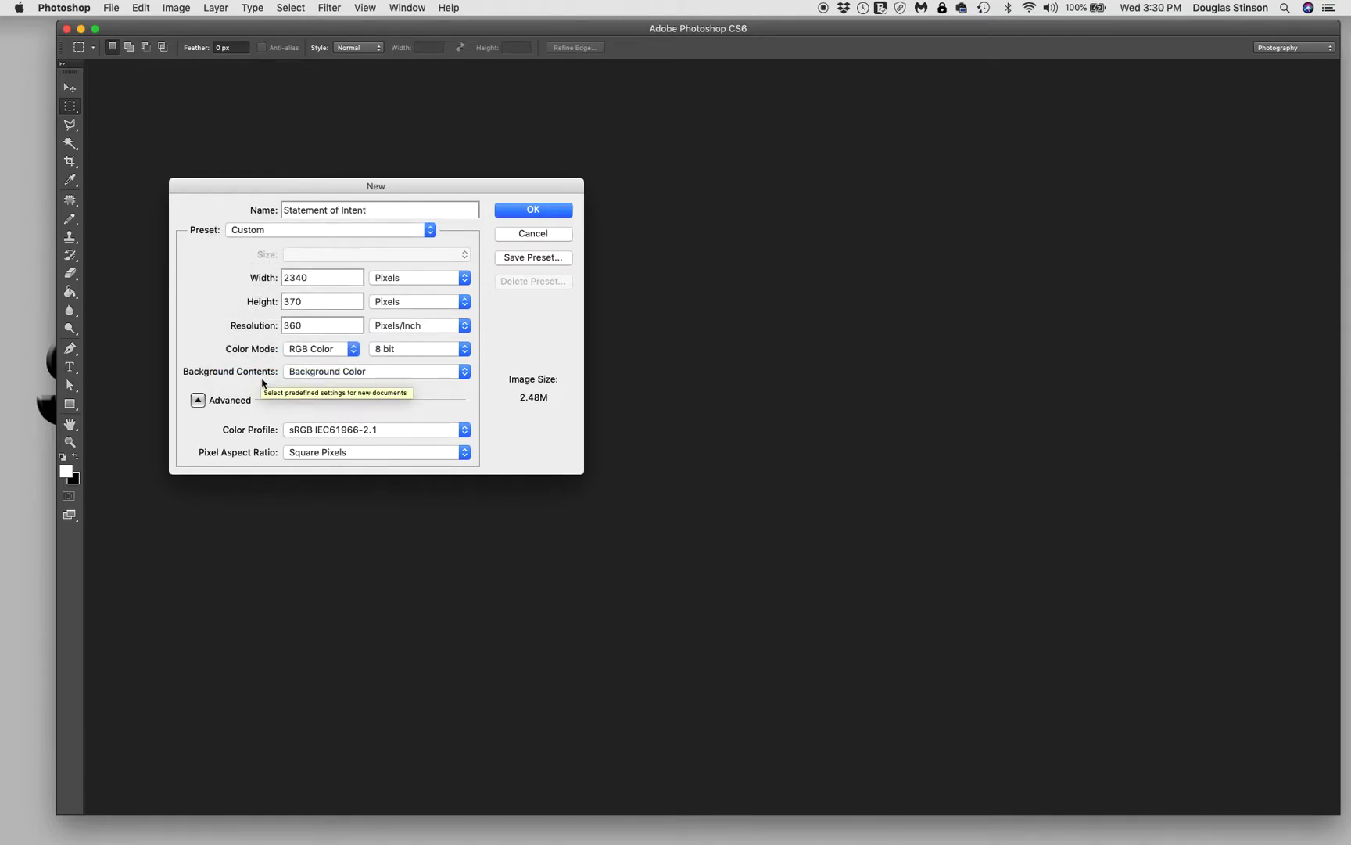
Step: Set the document size to 1920 by 1200 pixels and create it
click(269, 275)
text(1920)
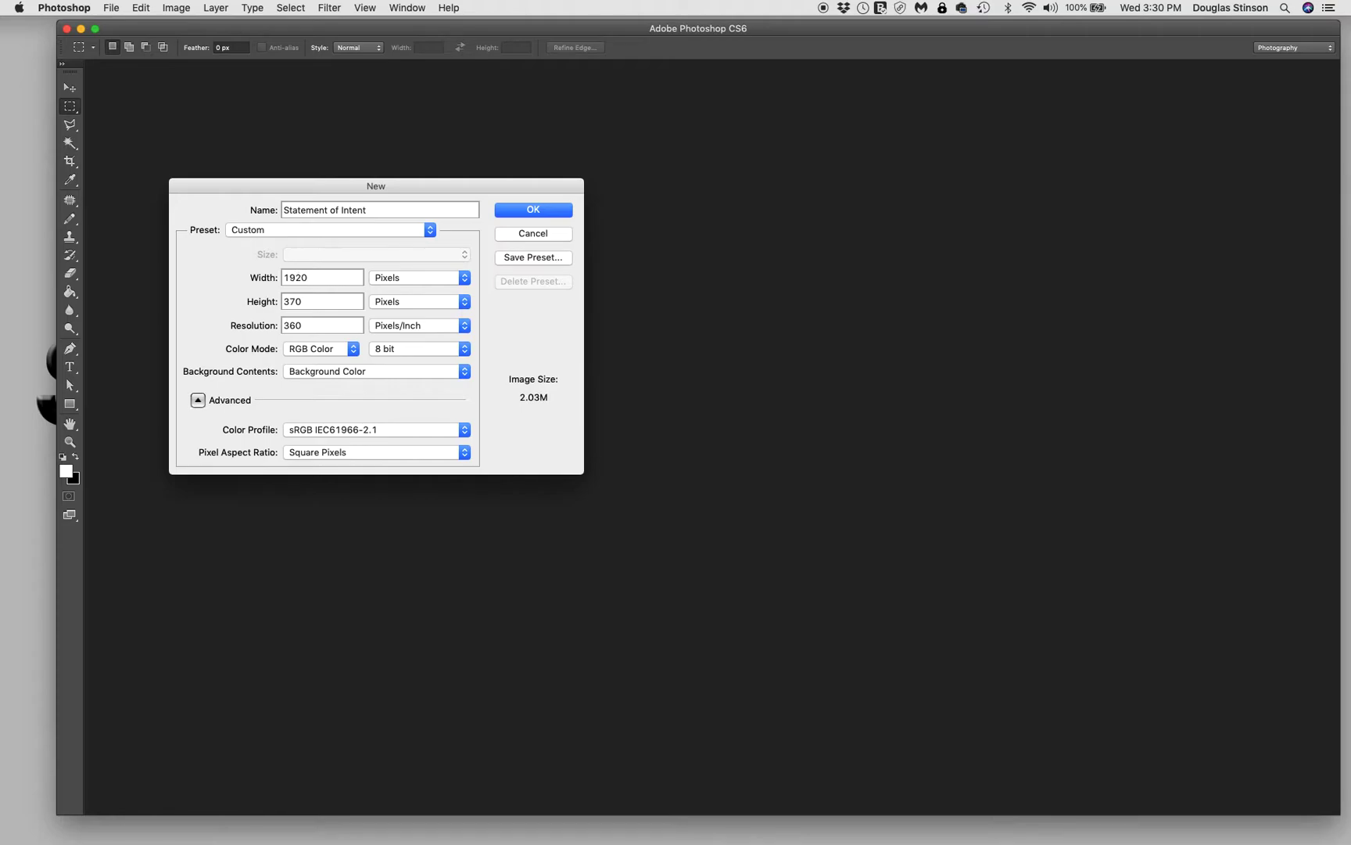
click(209, 289)
text(1200)
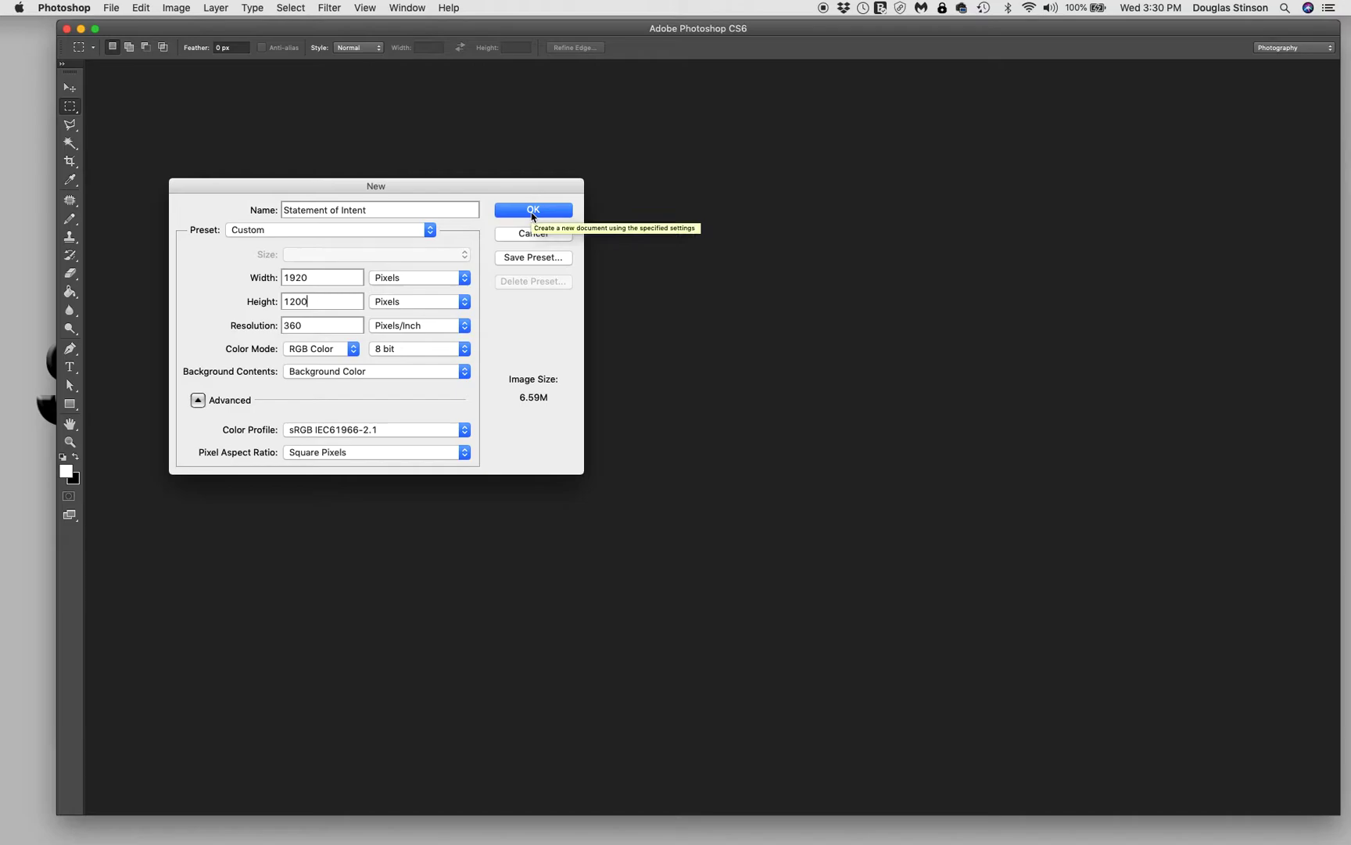
click(533, 211)
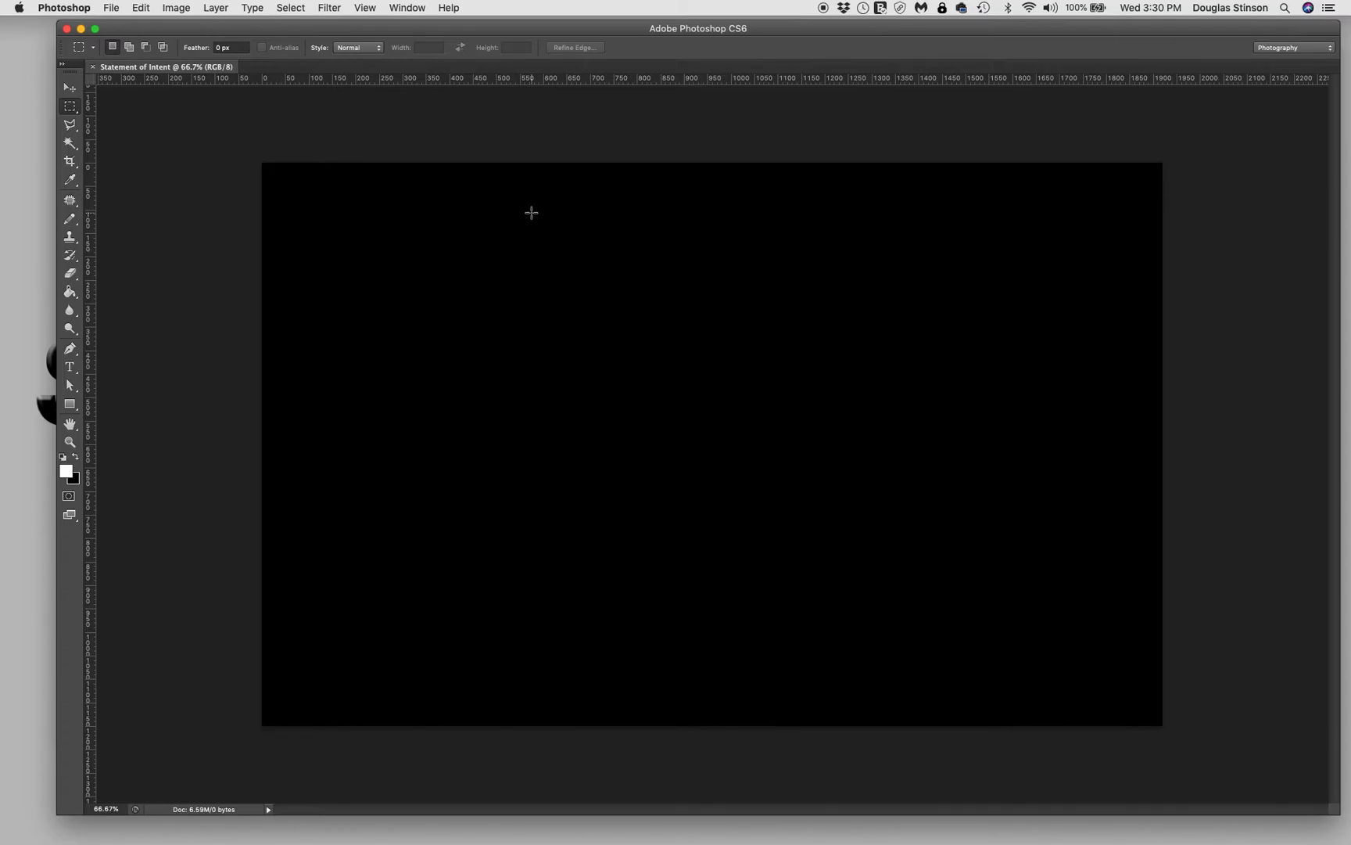
Step: Switch to Word, copy the title and the whole paragraph, and return to Photoshop
mouse_move(567, 841)
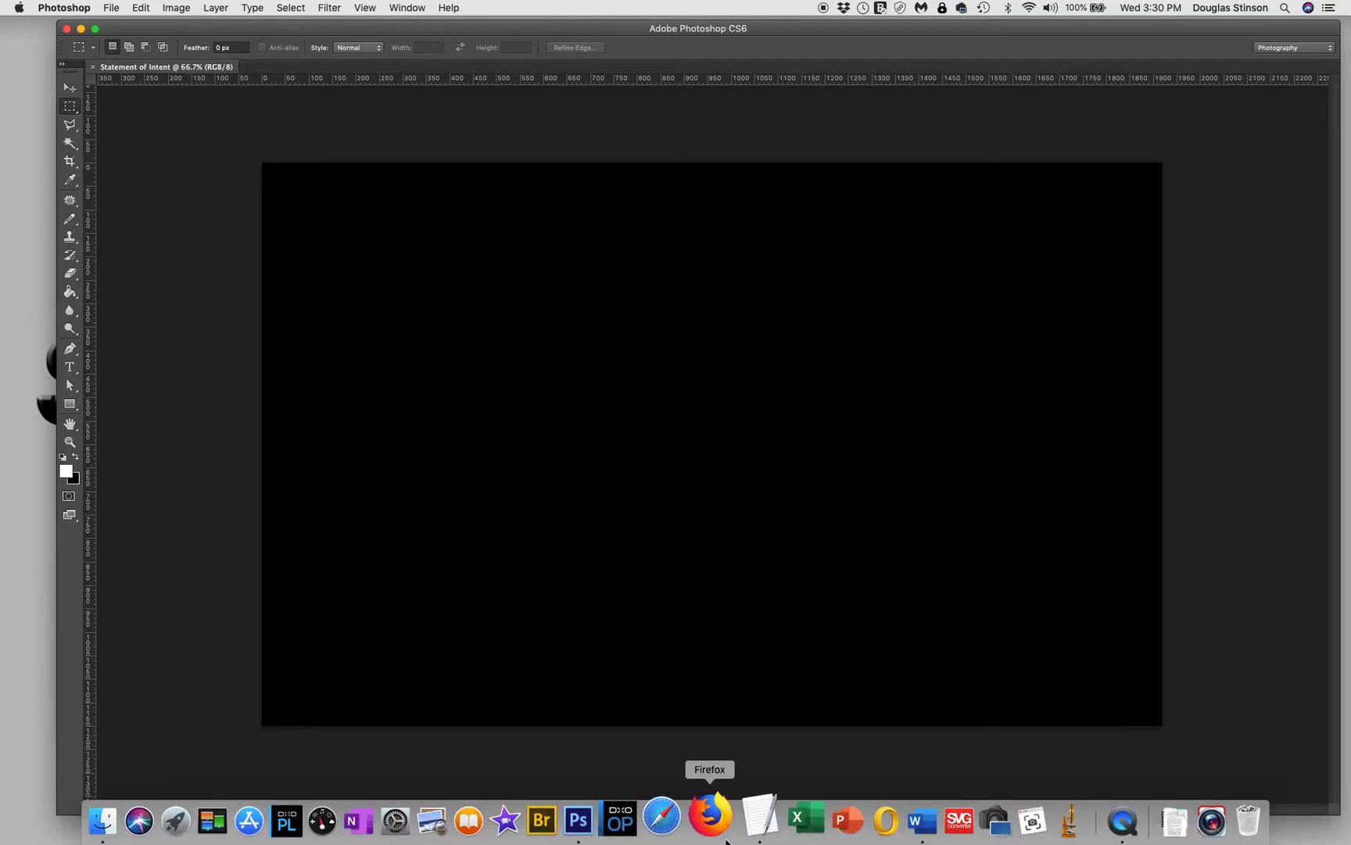
click(900, 818)
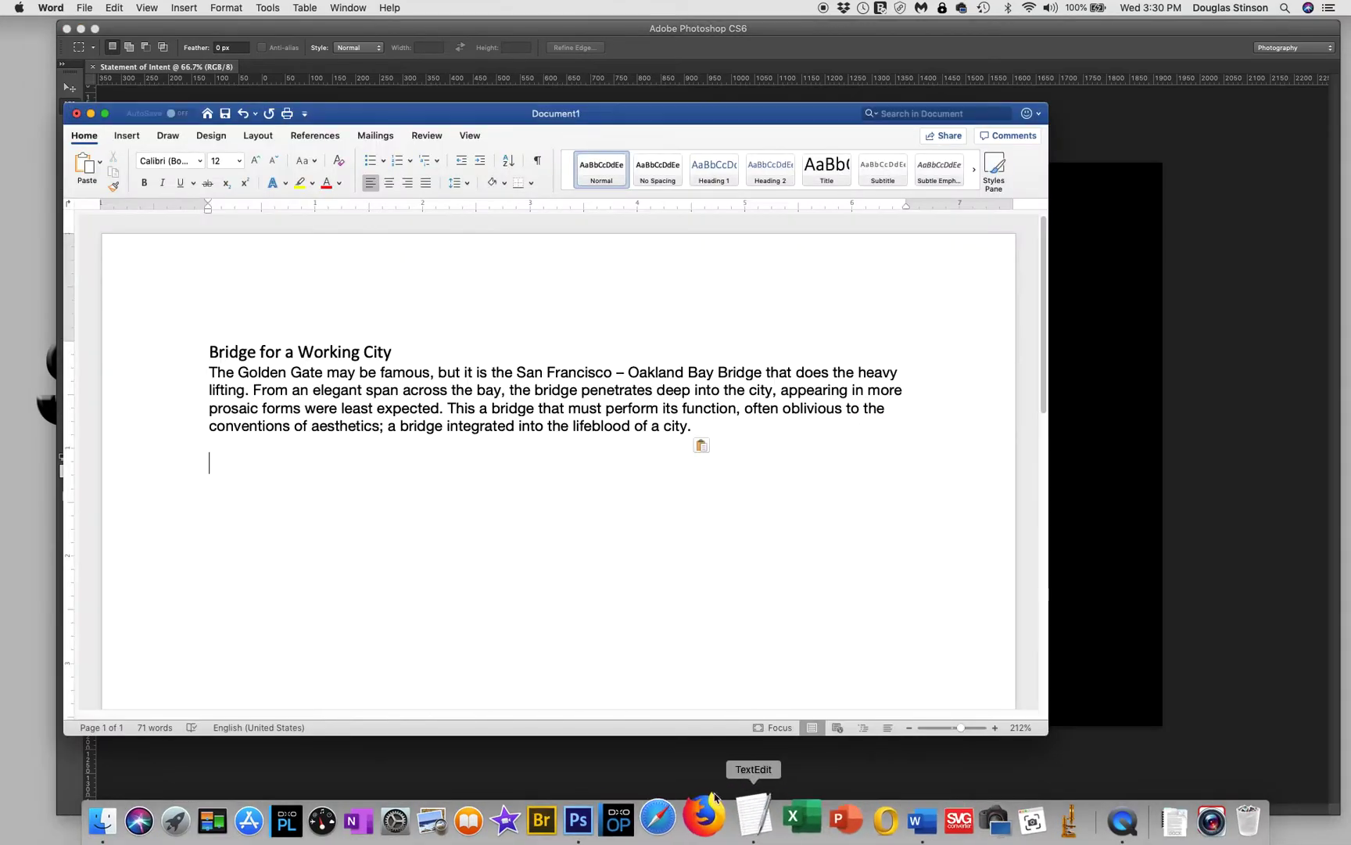
drag(210, 350, 743, 450)
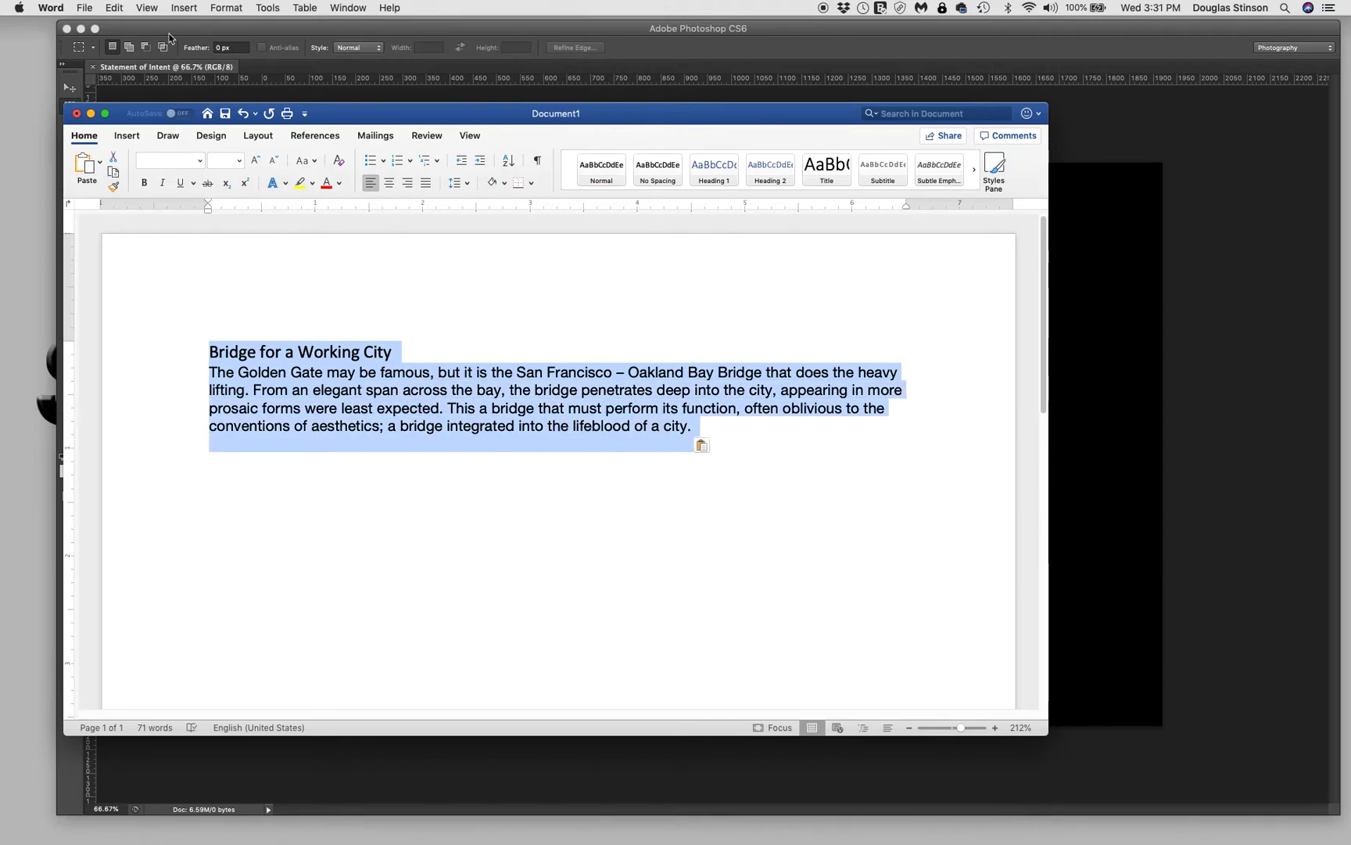
click(125, 10)
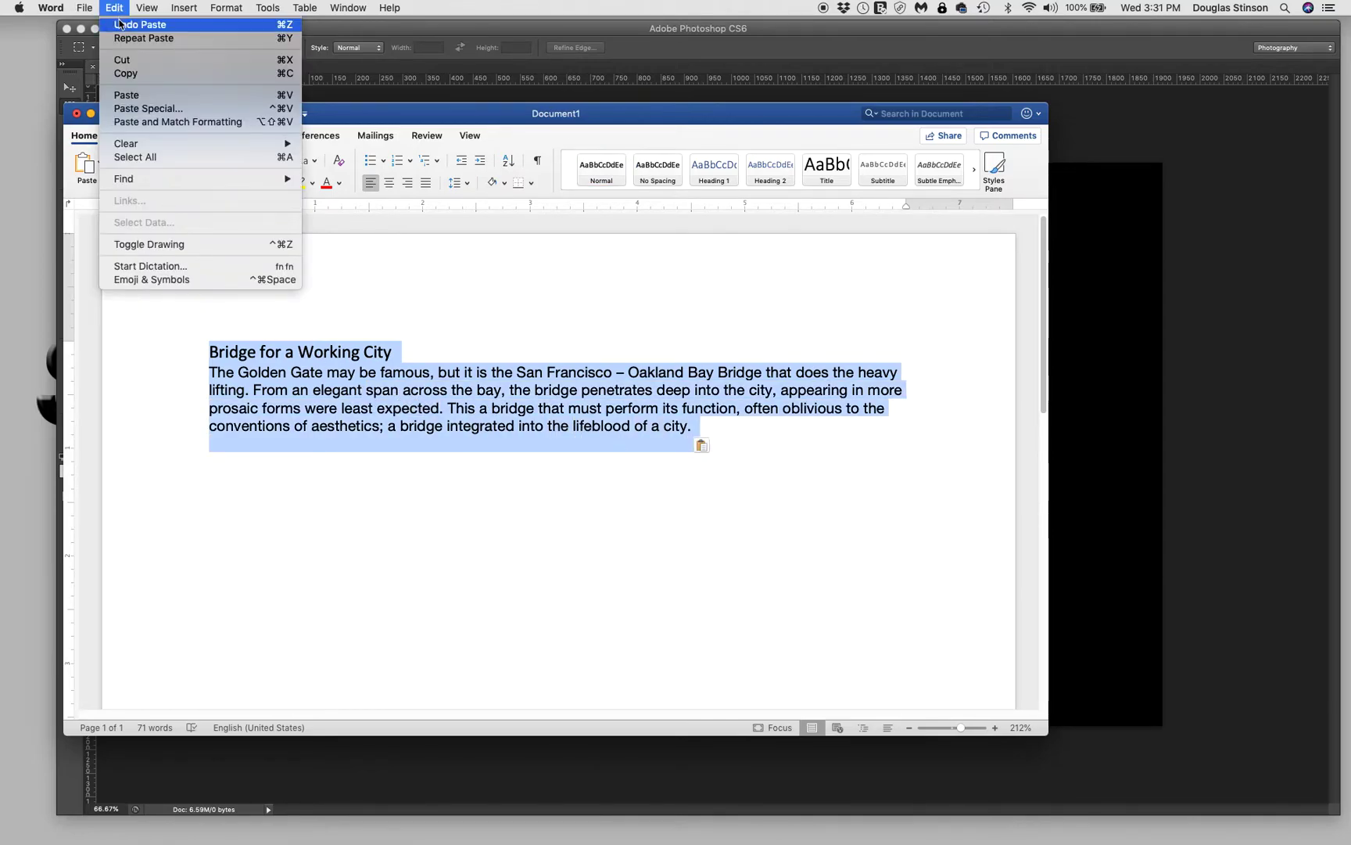
click(130, 74)
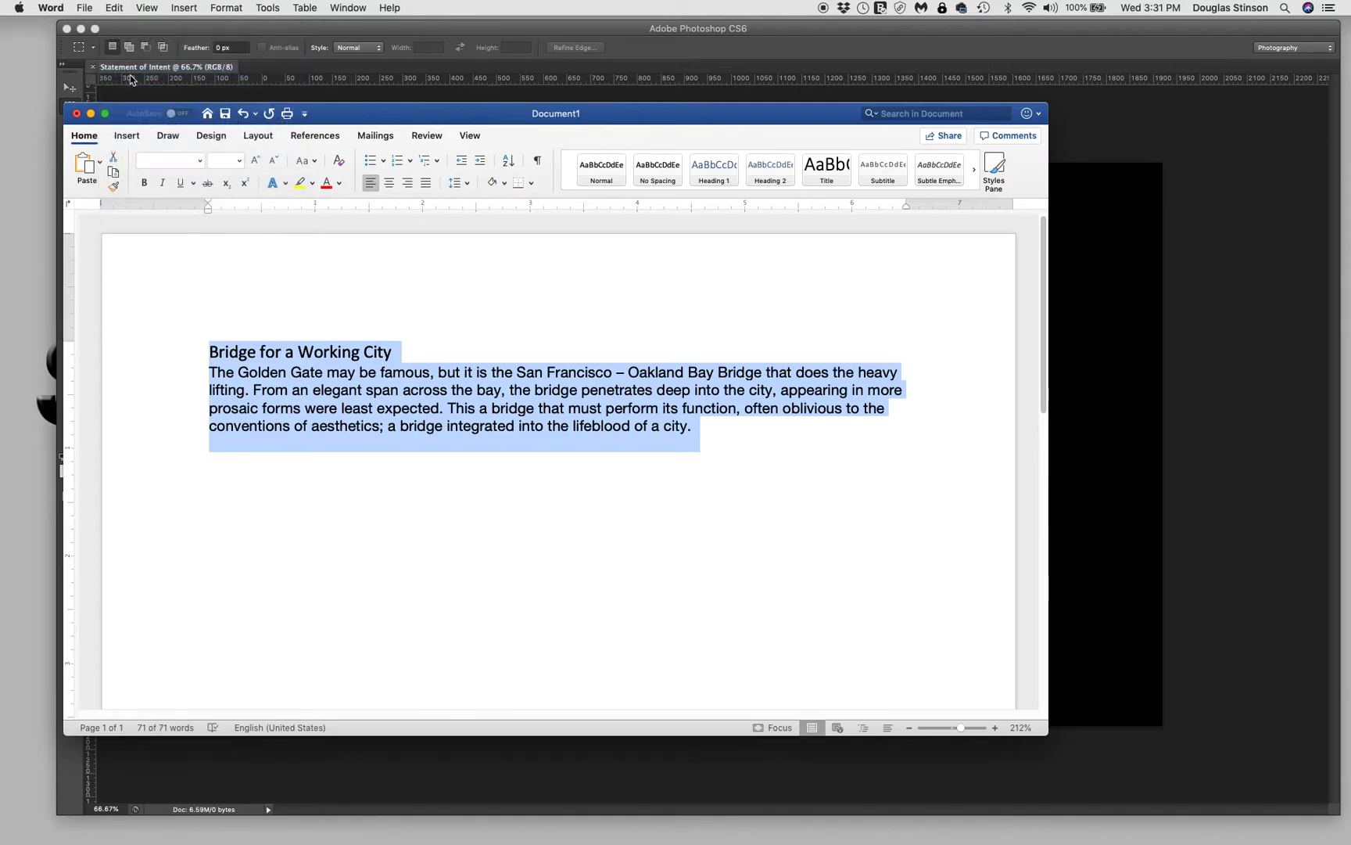
click(802, 30)
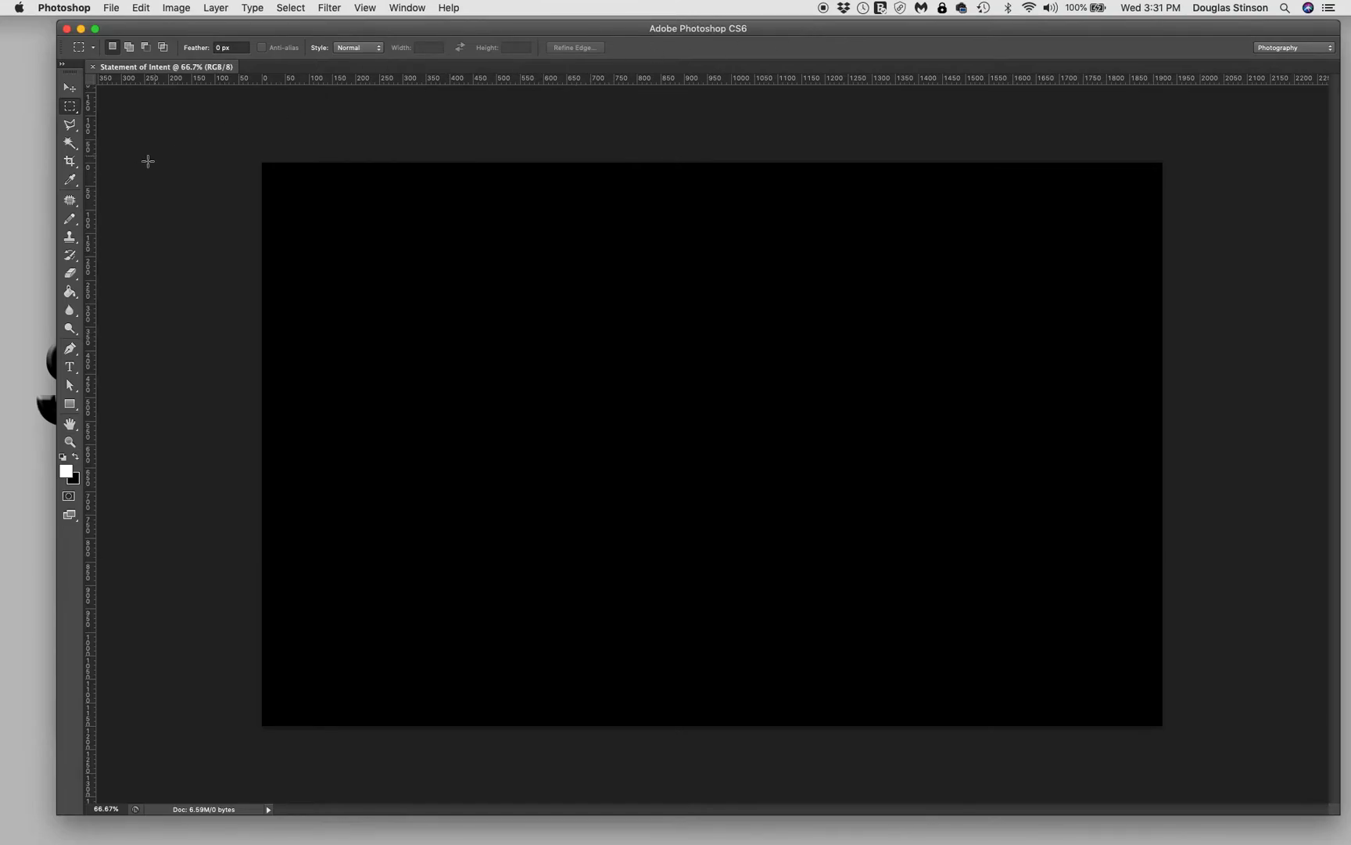
Step: Set up the Type tool with the Cambria Regular font at 12 pt
click(71, 368)
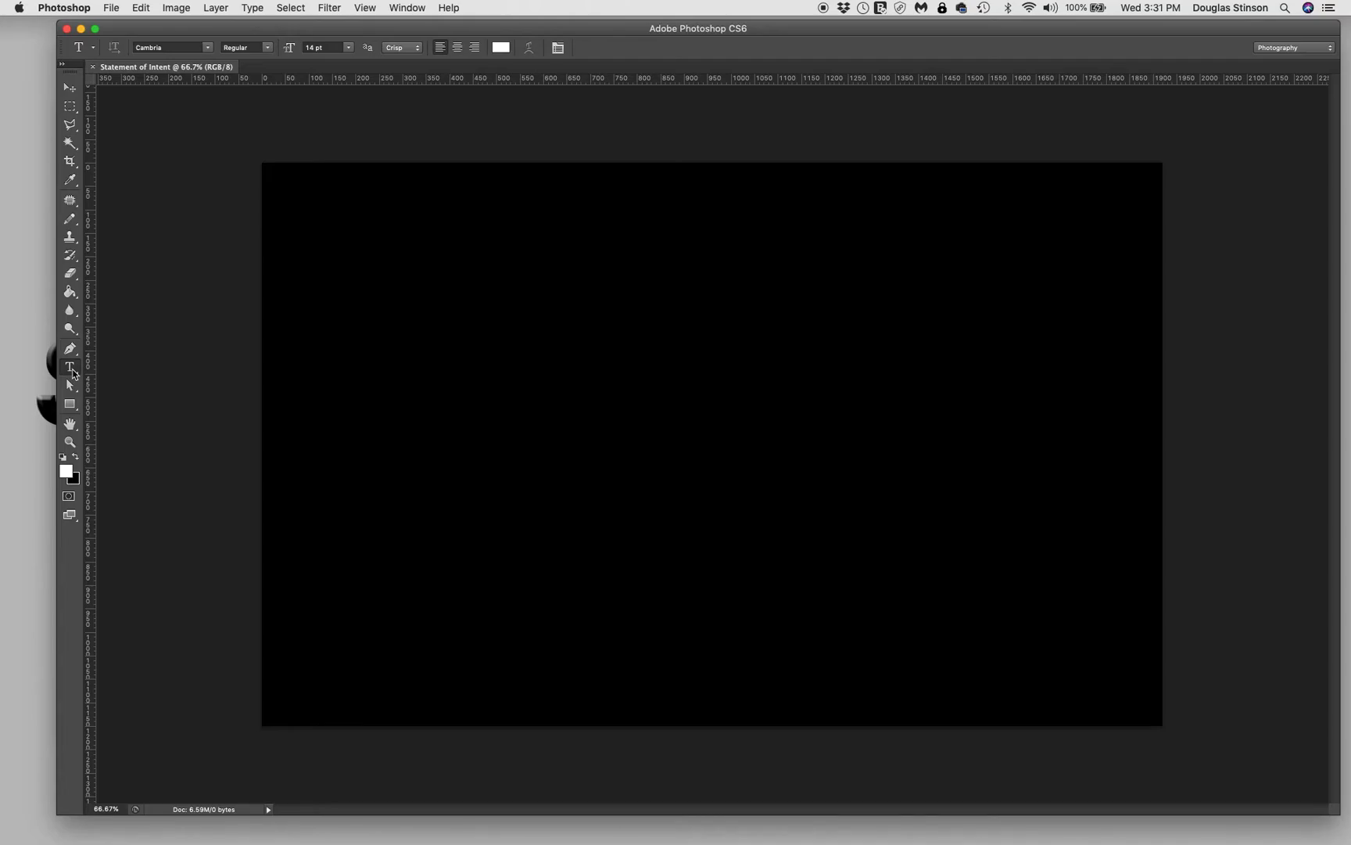
click(209, 49)
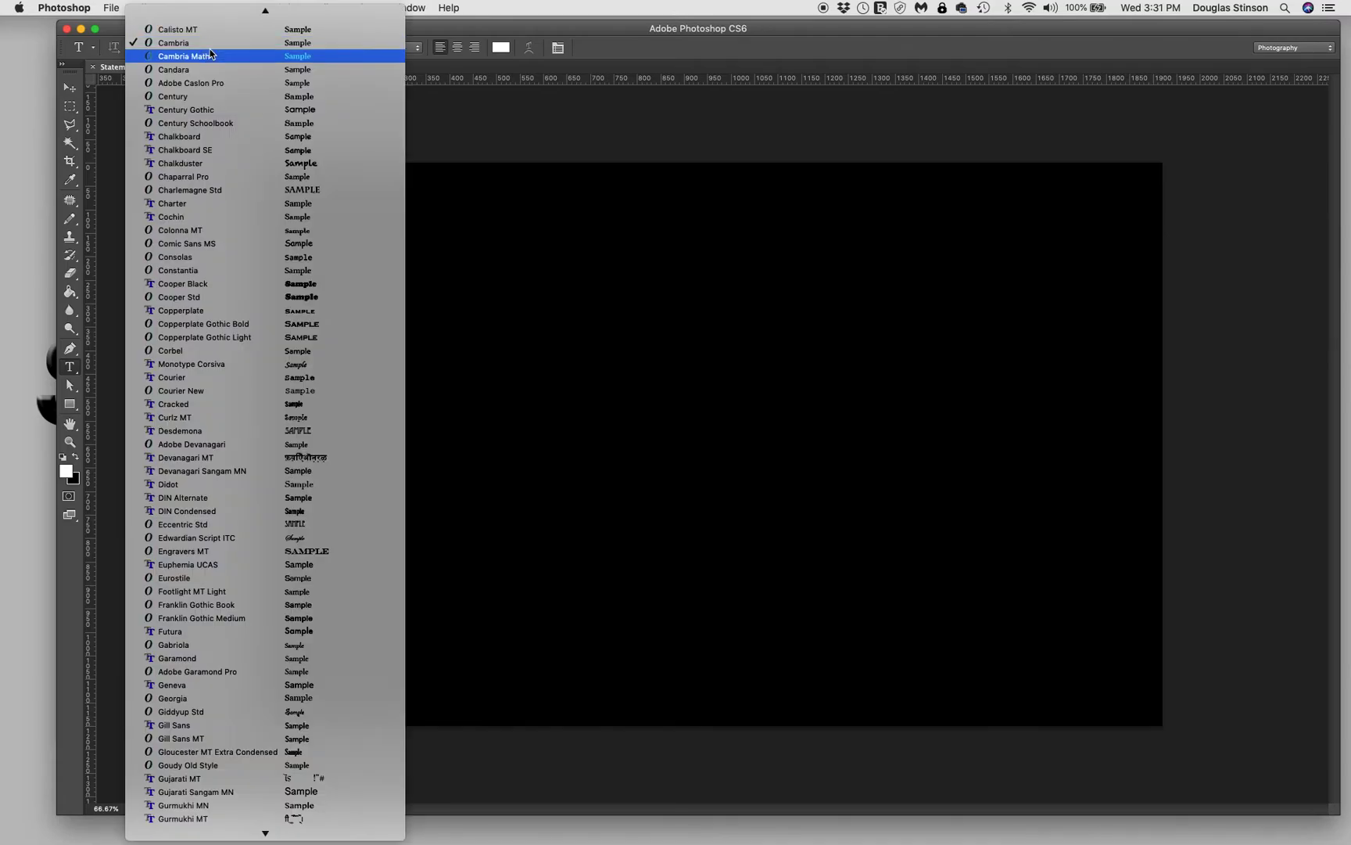
click(195, 44)
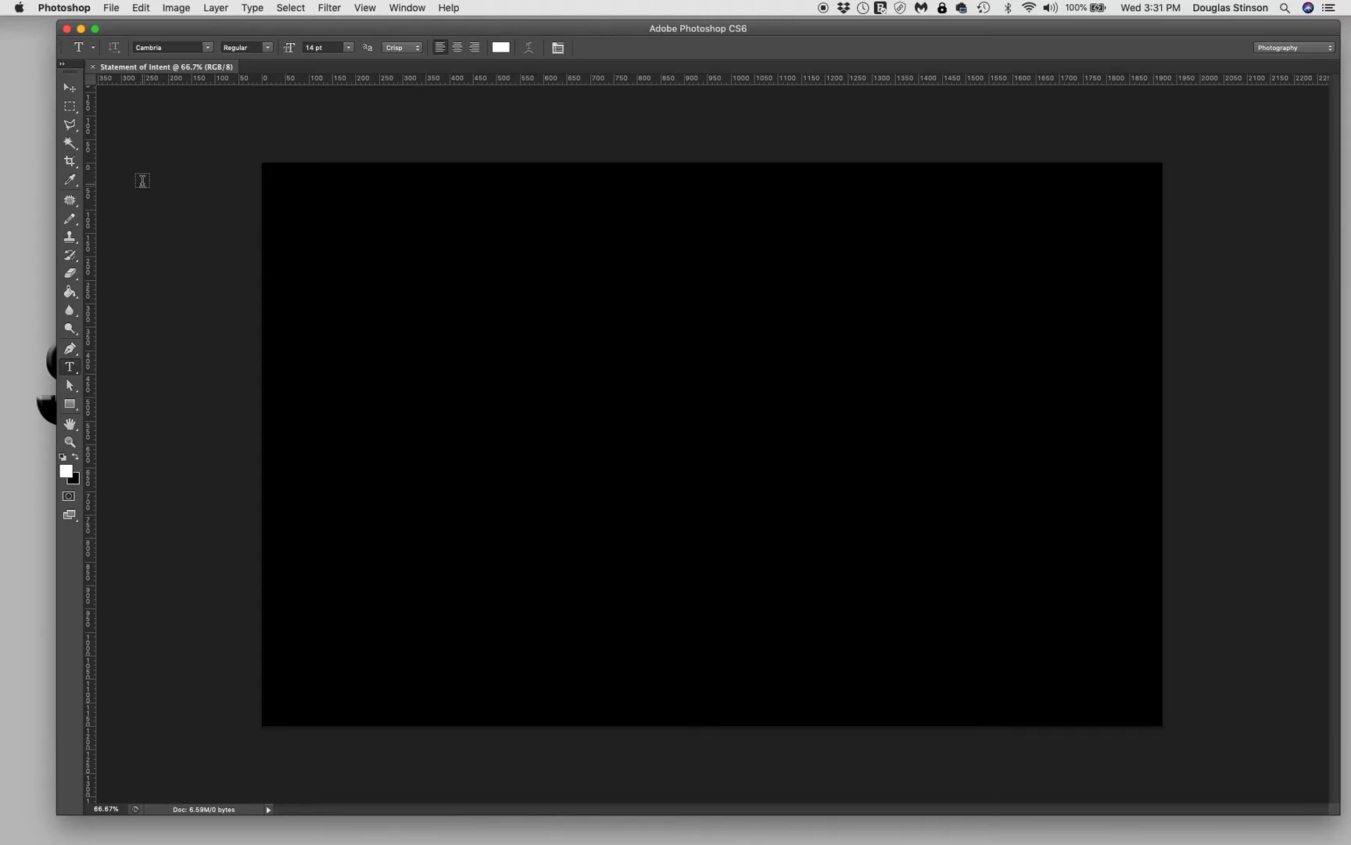
click(268, 49)
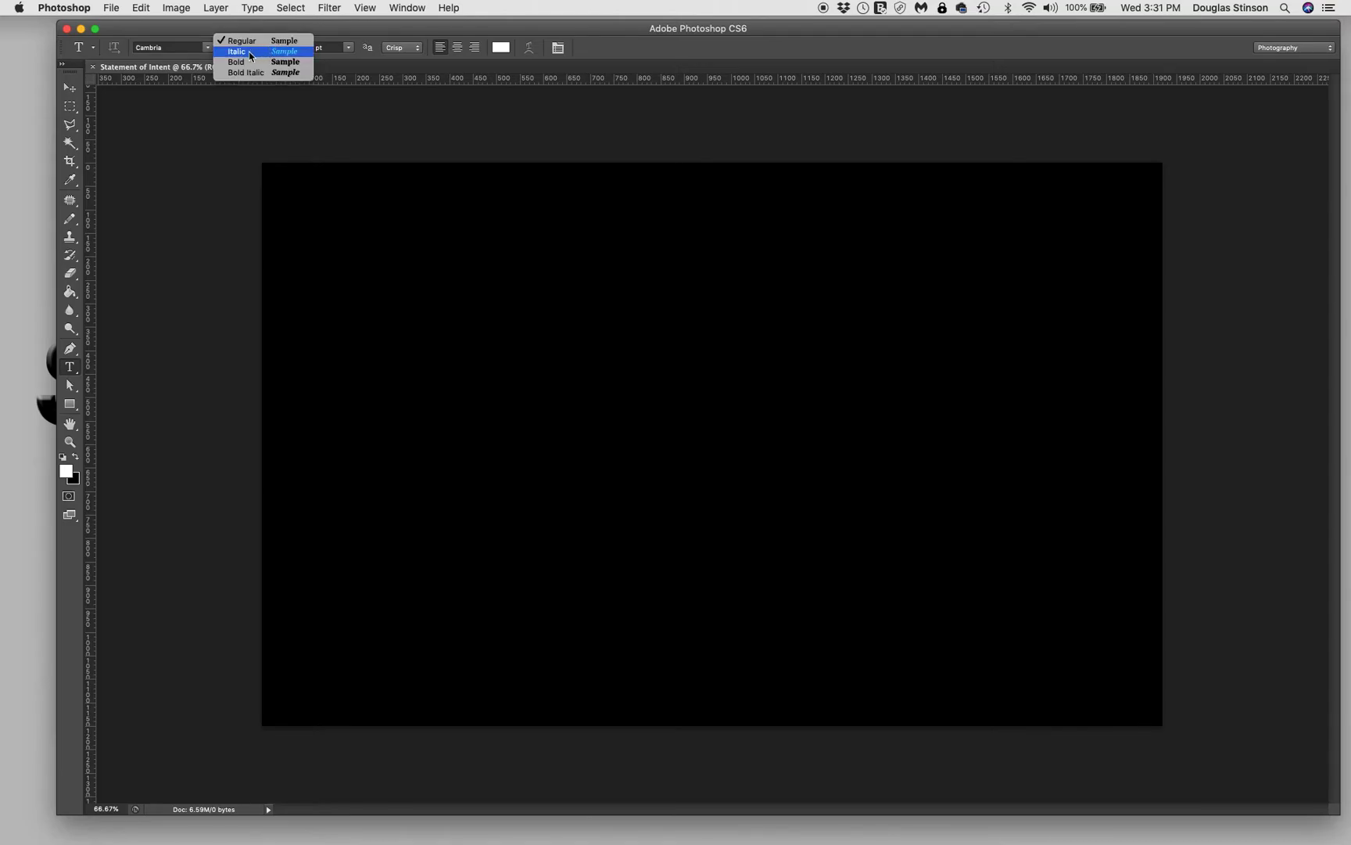
click(252, 46)
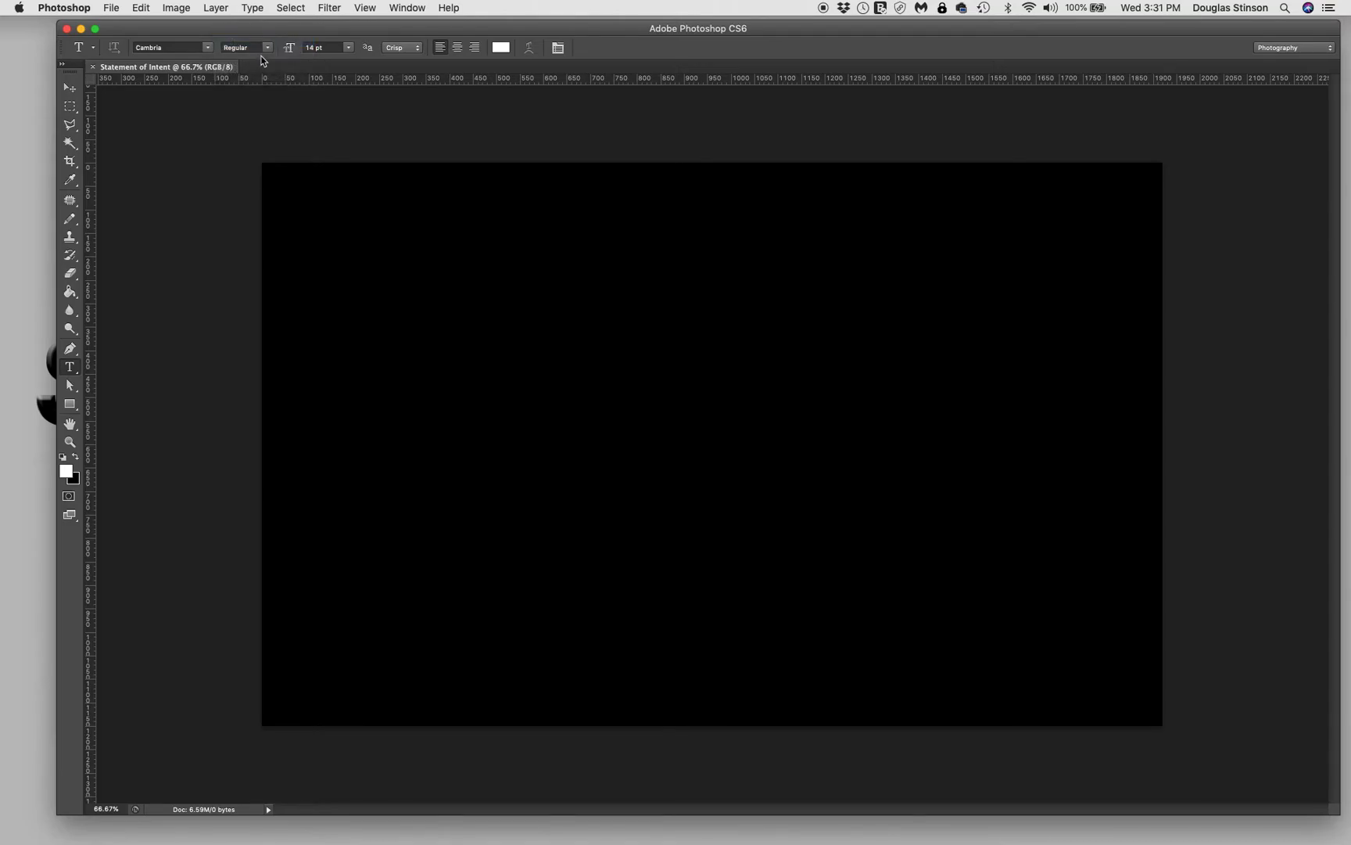
click(349, 47)
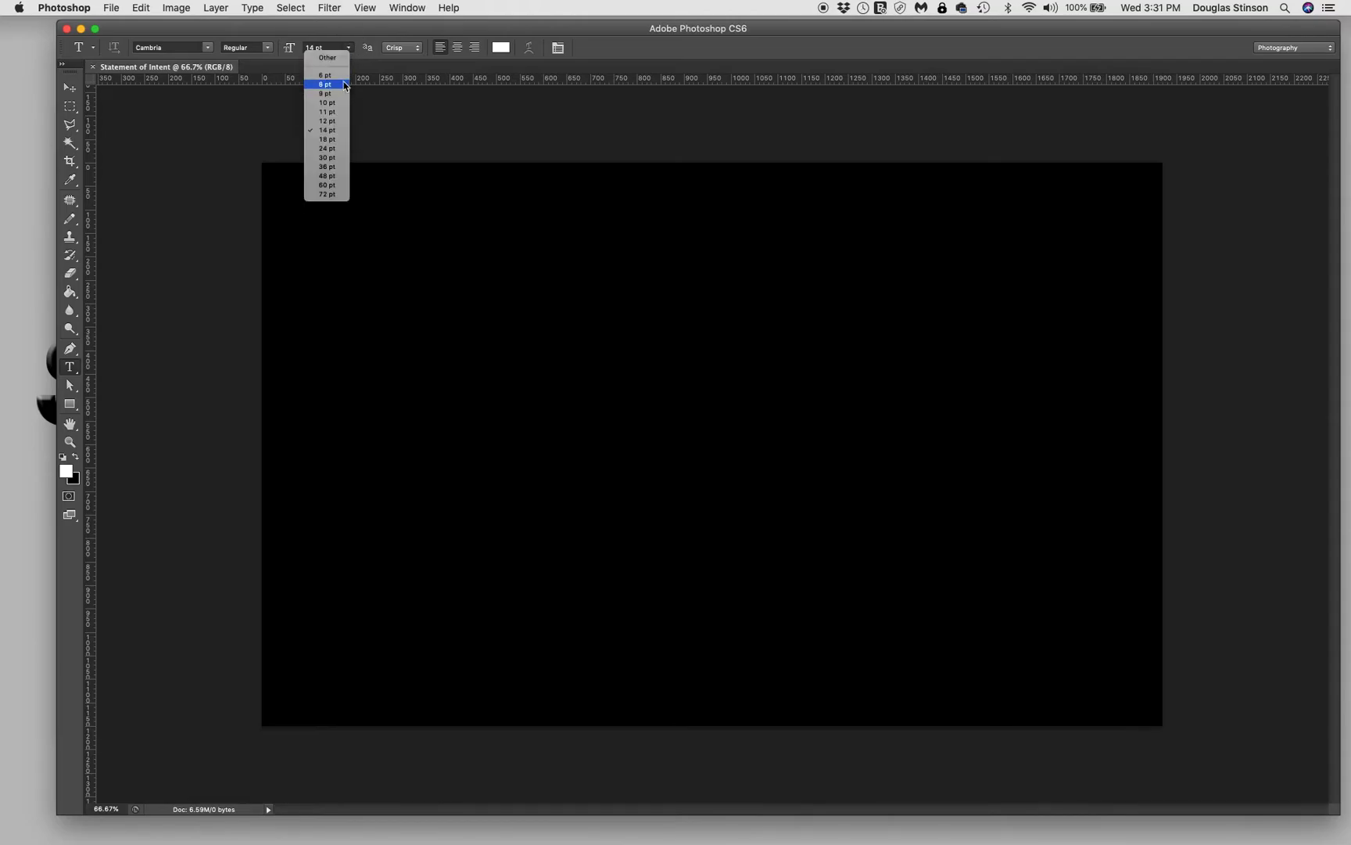
click(332, 121)
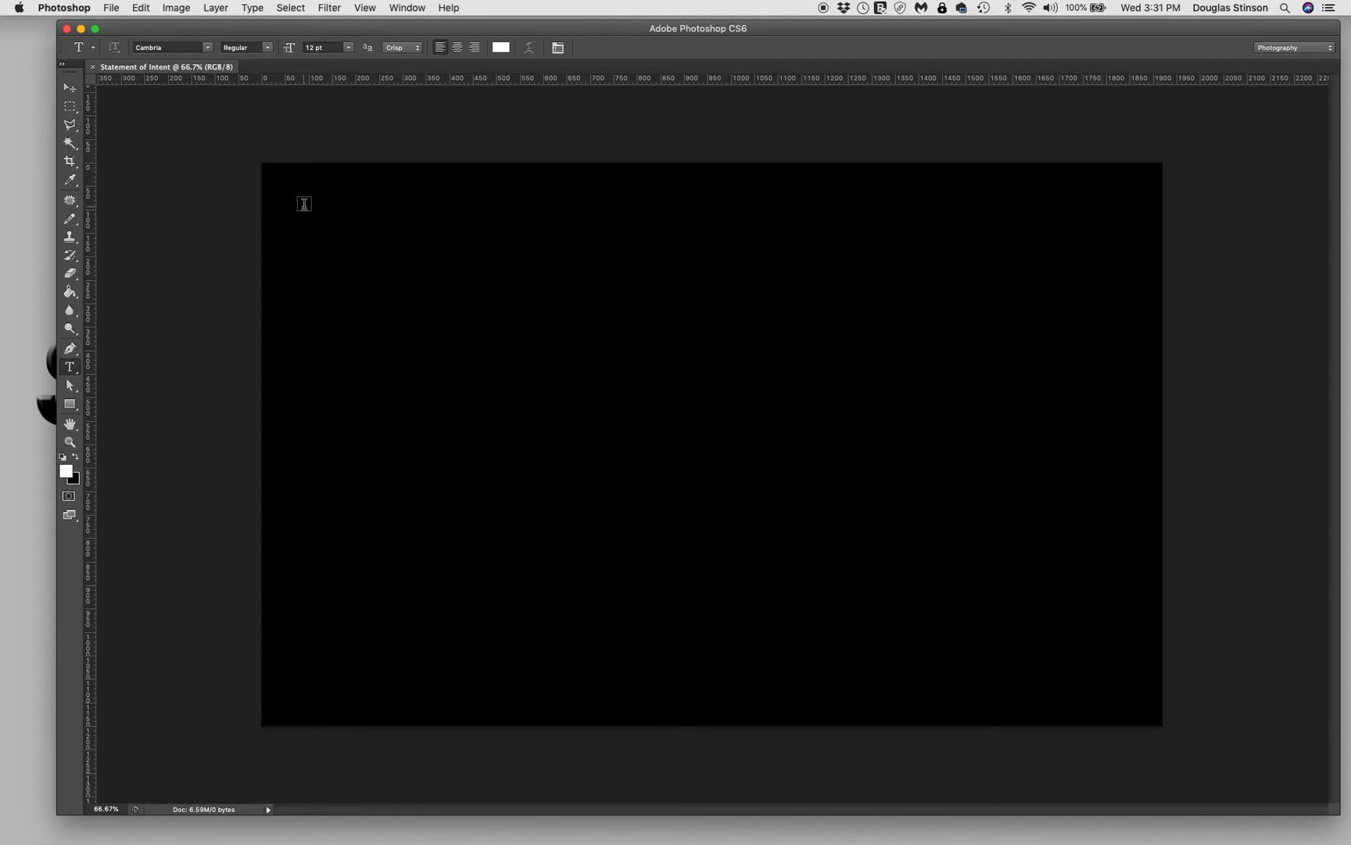
Step: Draw a text box about 1760 by 1040 pixels across most of the canvas and paste the copied statement into it
drag(303, 200, 1130, 688)
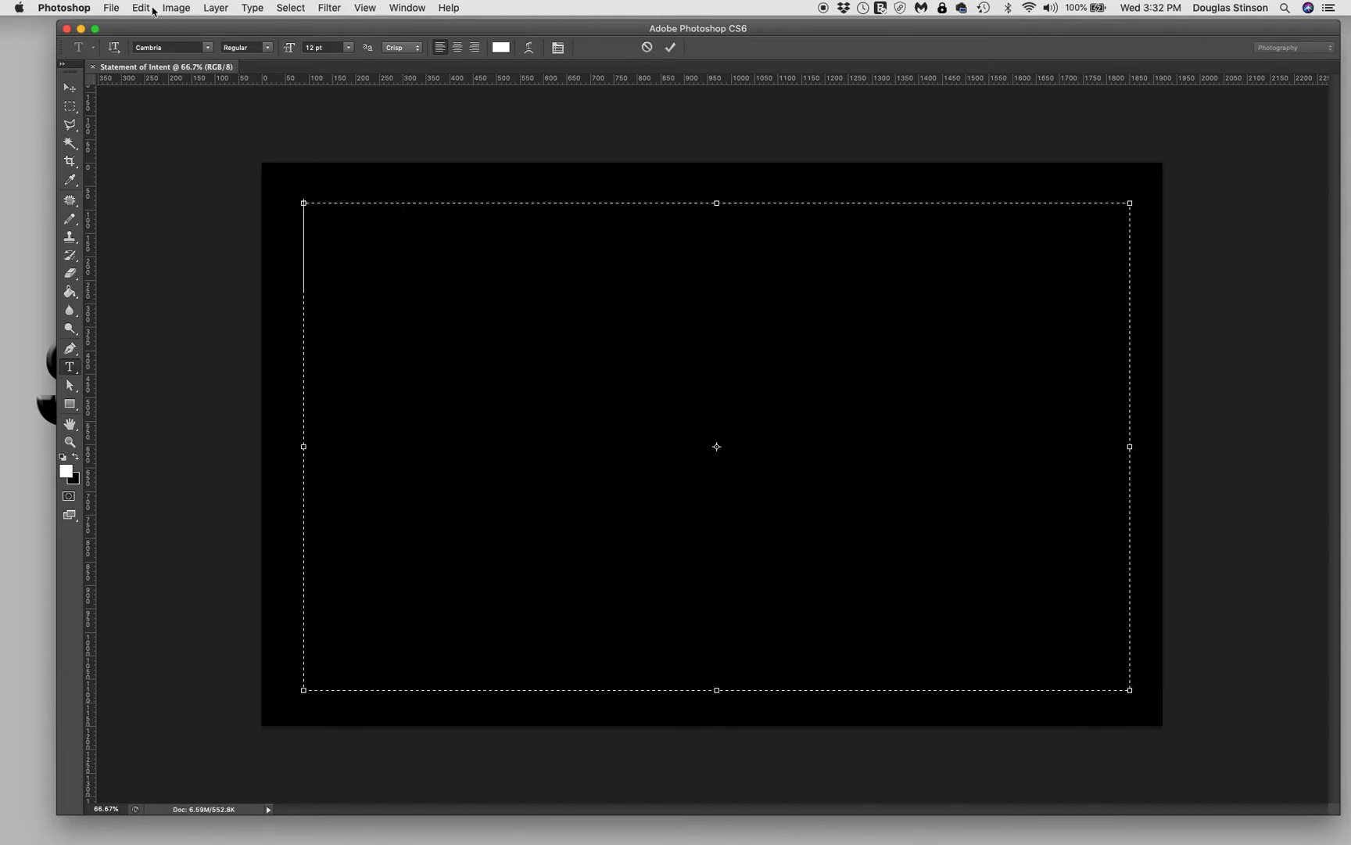
click(141, 8)
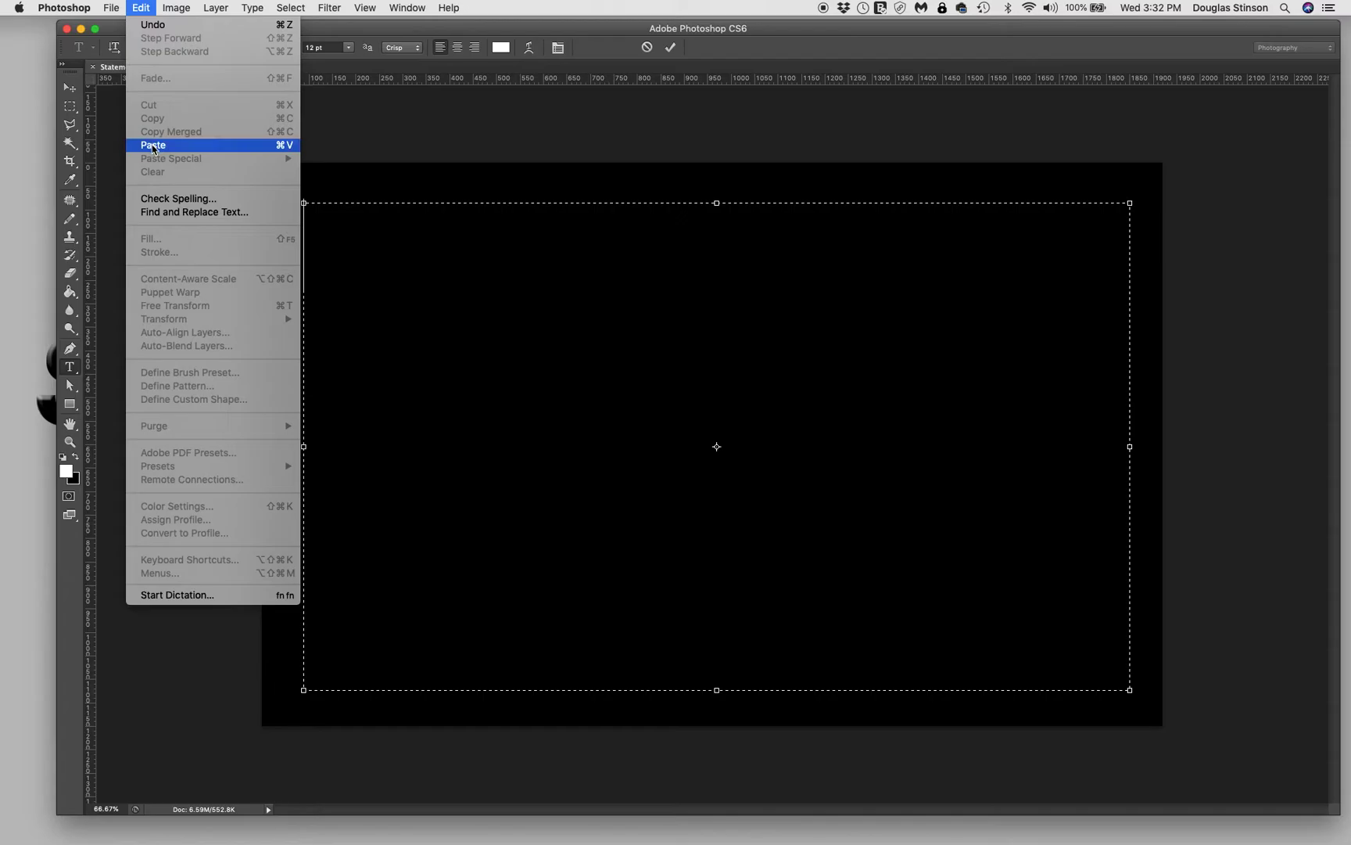
click(154, 145)
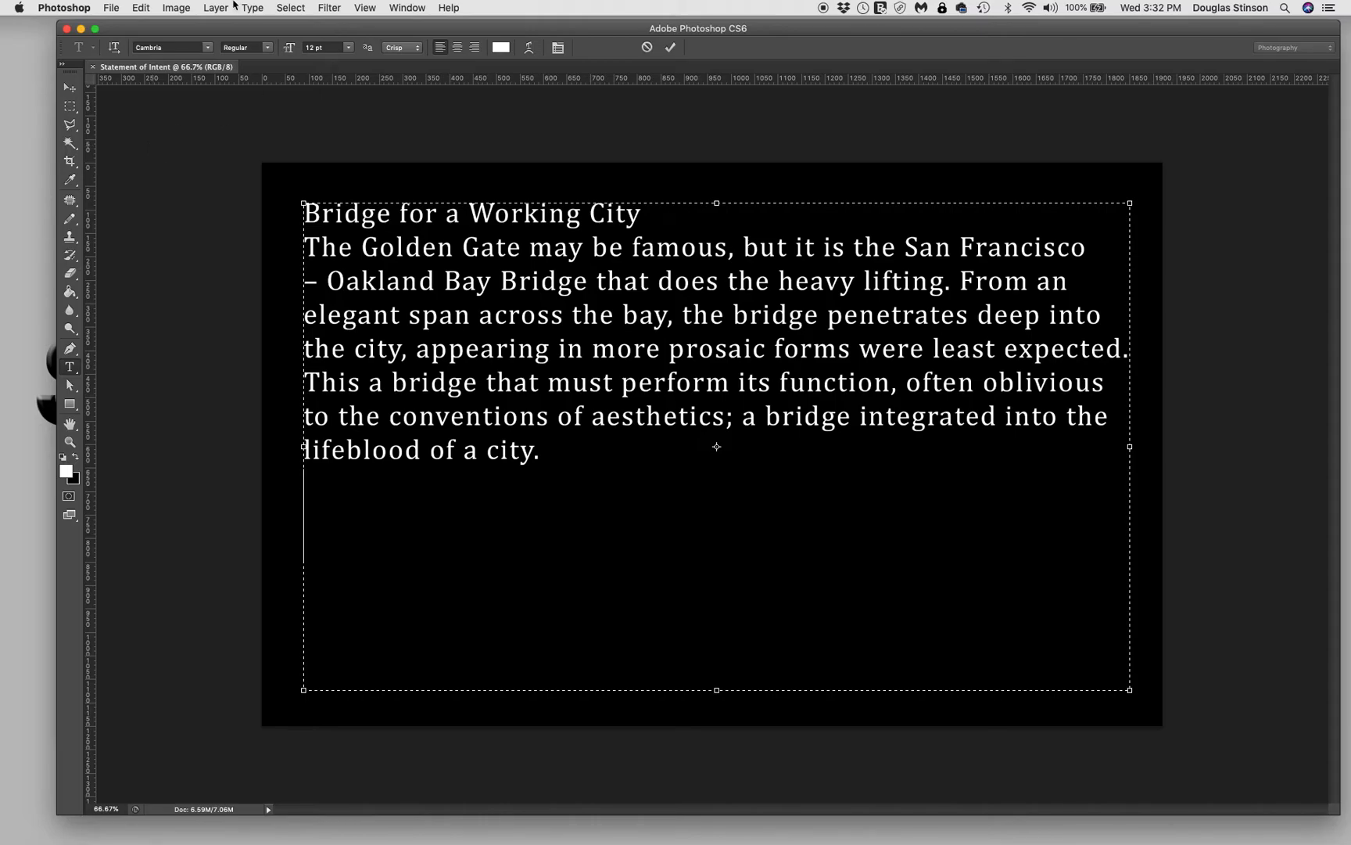
Step: Change the title line "Bridge for a Working City" to the Calibri font in Bold
click(653, 216)
mouse_move(653, 216)
mouse_down()
mouse_move(341, 231)
mouse_move(310, 211)
mouse_move(666, 211)
mouse_up()
click(299, 213)
shift+click(326, 217)
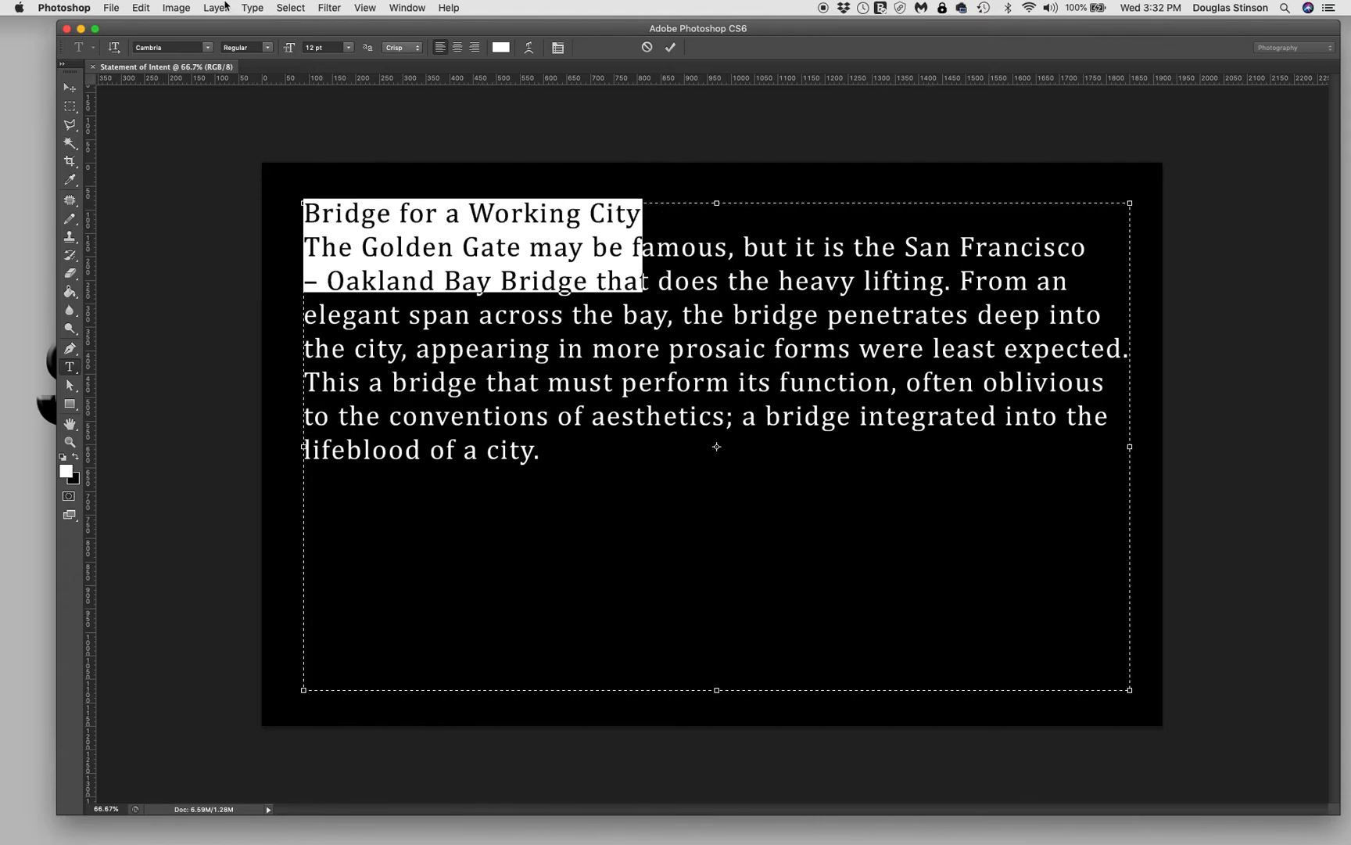
click(206, 49)
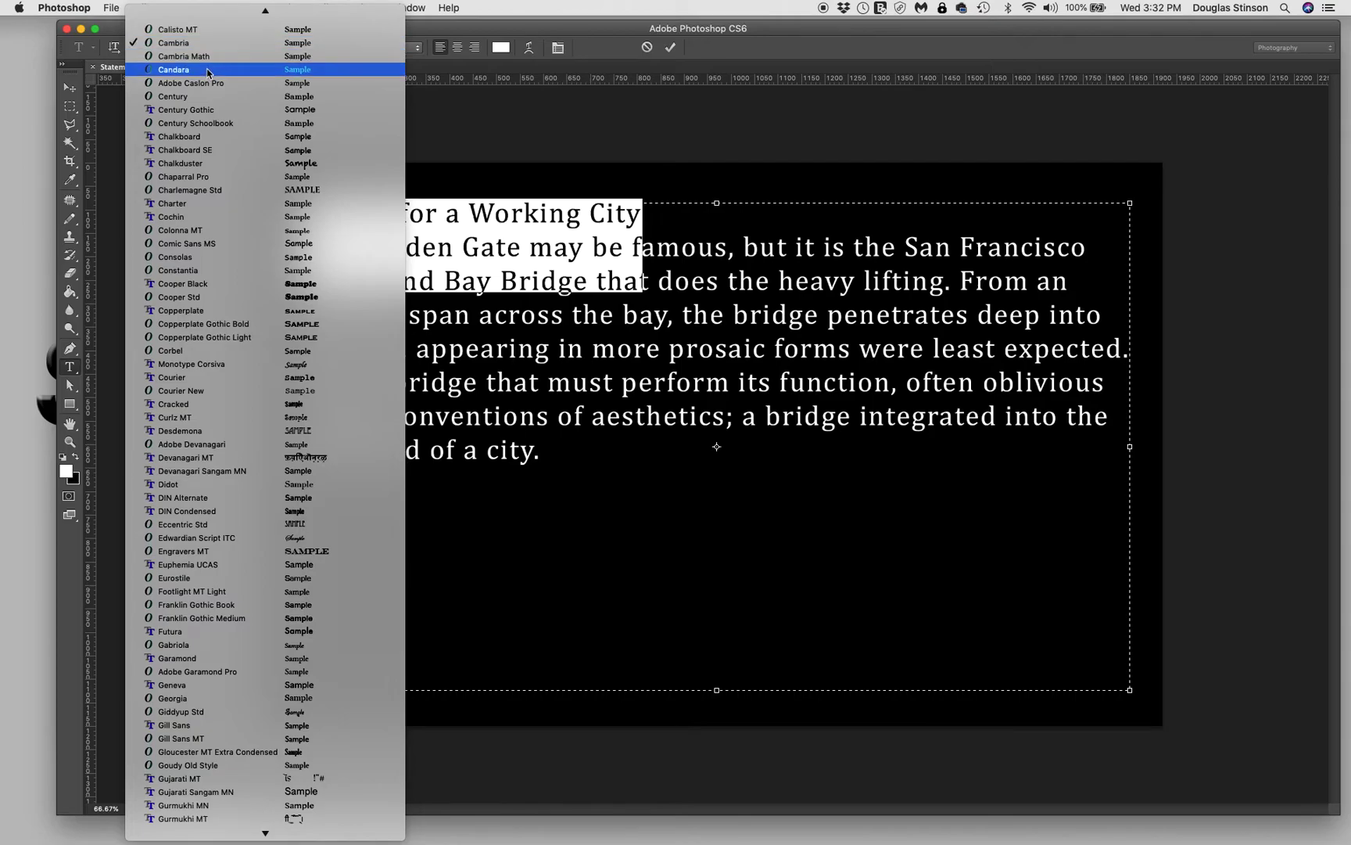
scroll(221, 84, up, 5)
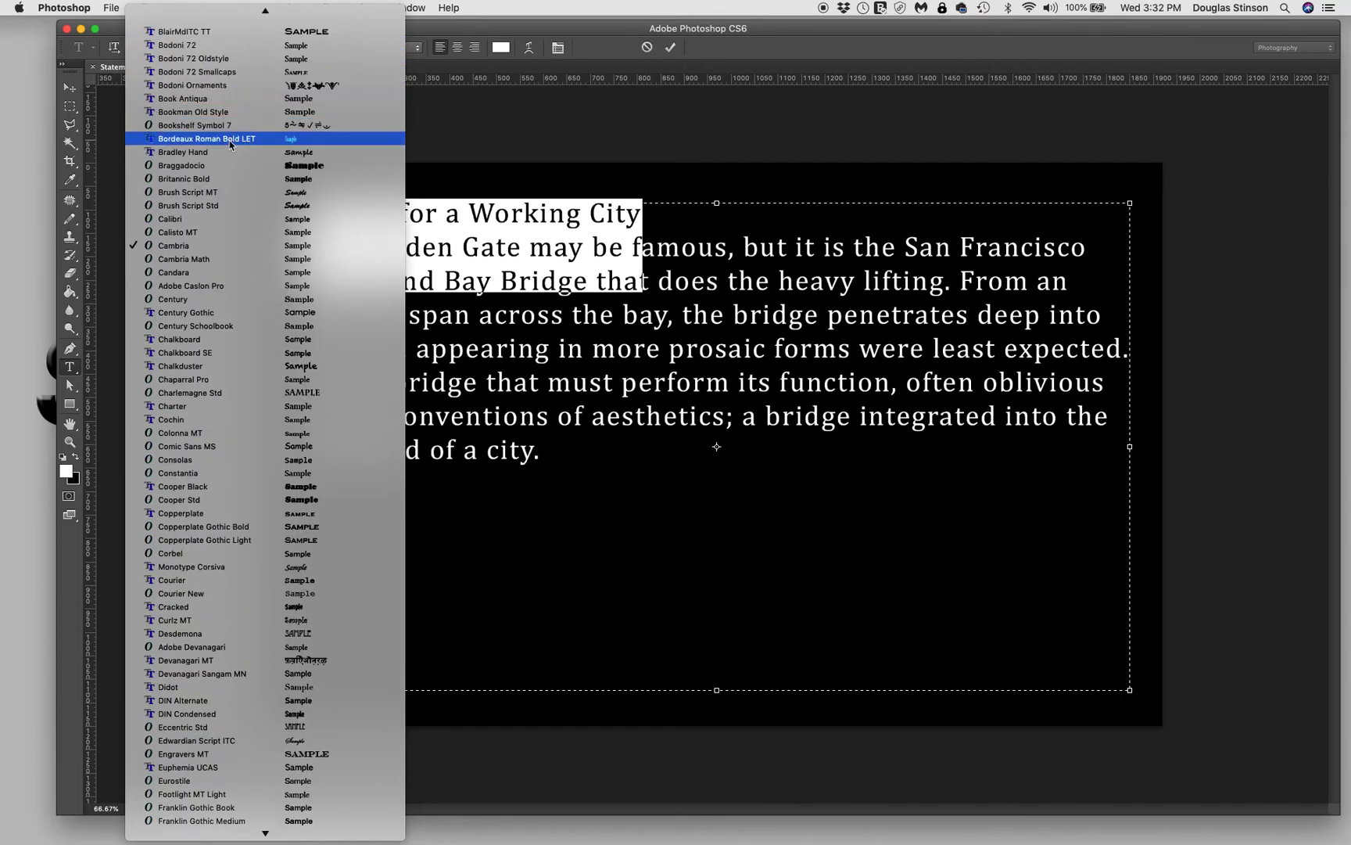
click(225, 220)
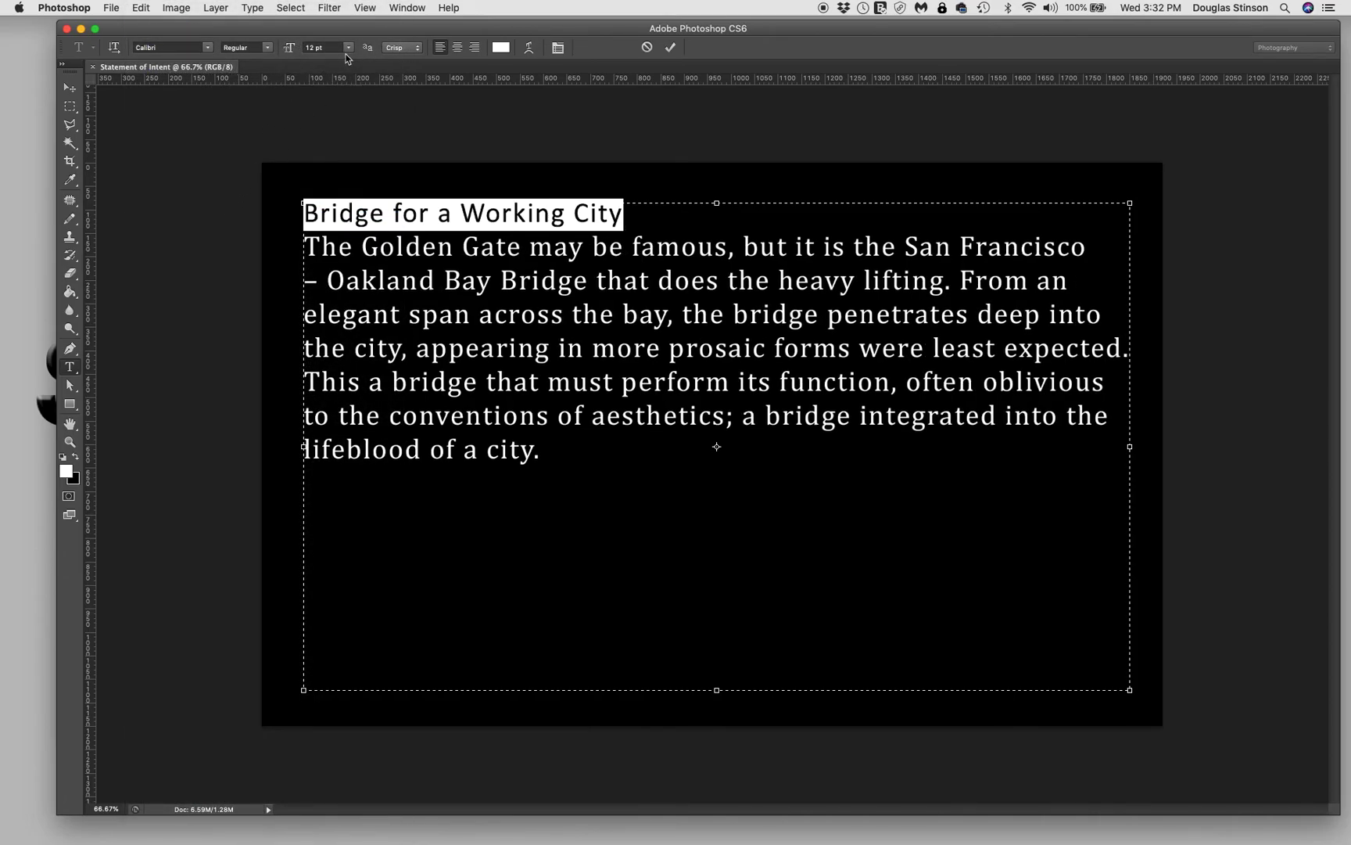
click(266, 49)
click(261, 73)
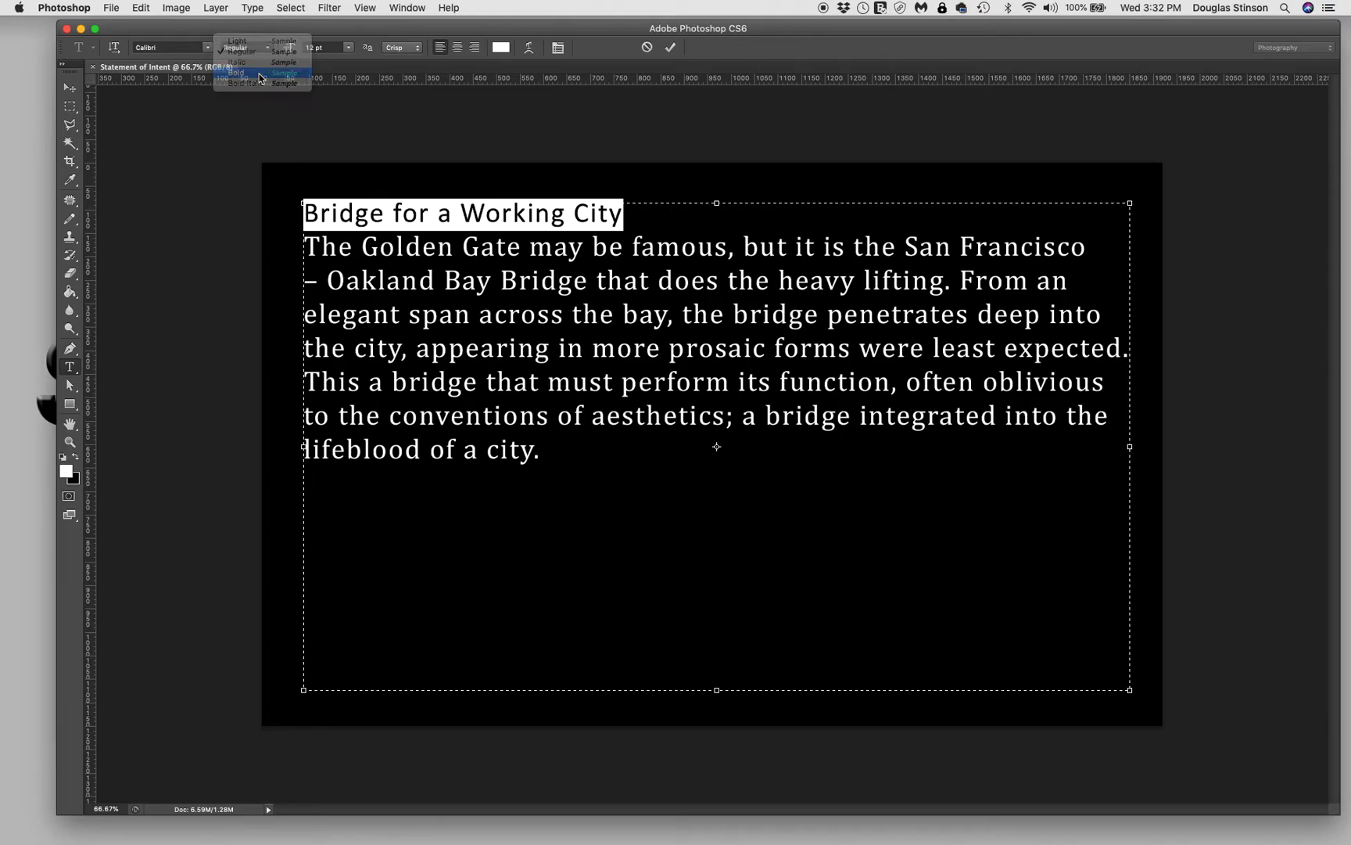
Step: Set the title line to 18 pt and the whole paragraph below it to 14 pt, trying 24 pt for the paragraph first
click(350, 47)
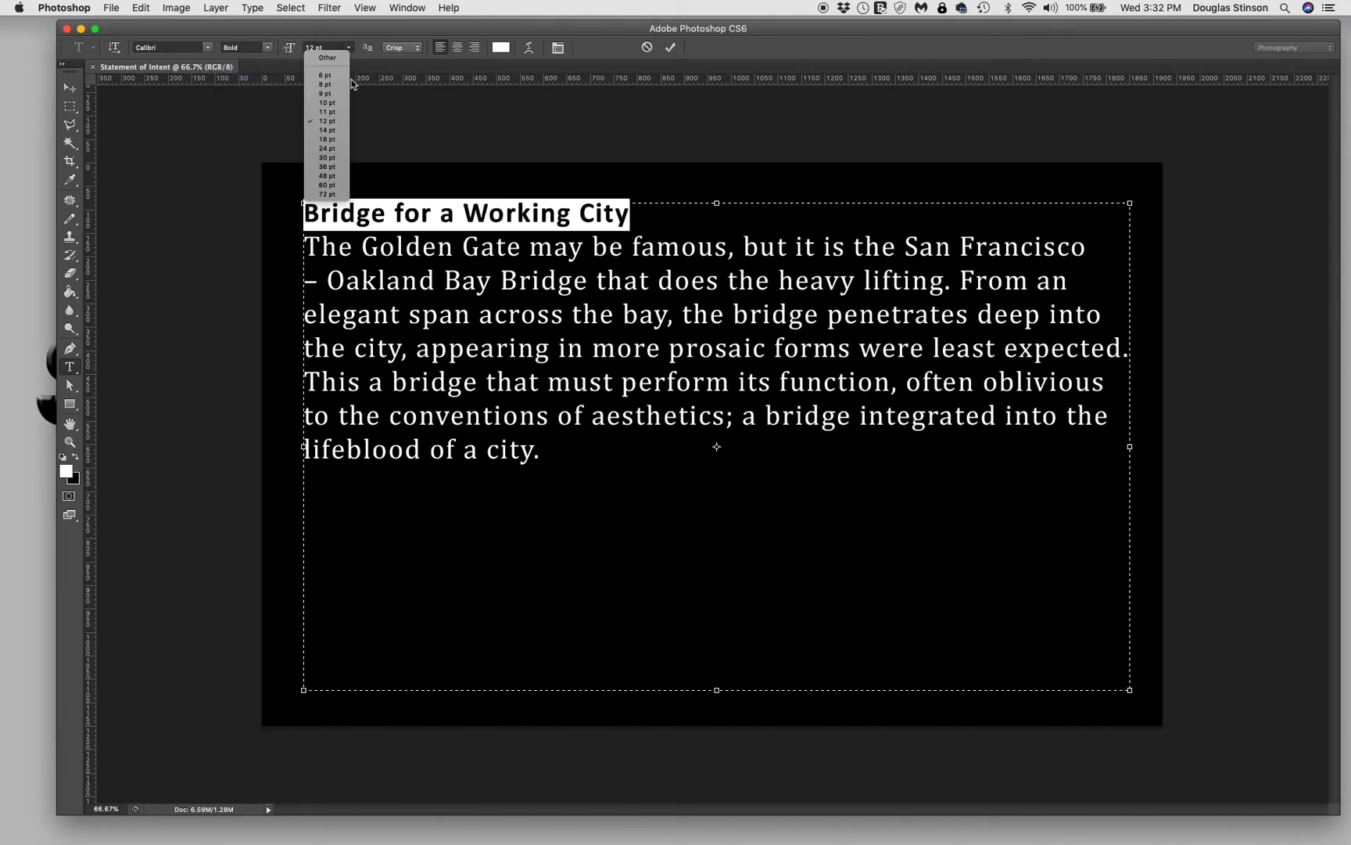
click(334, 141)
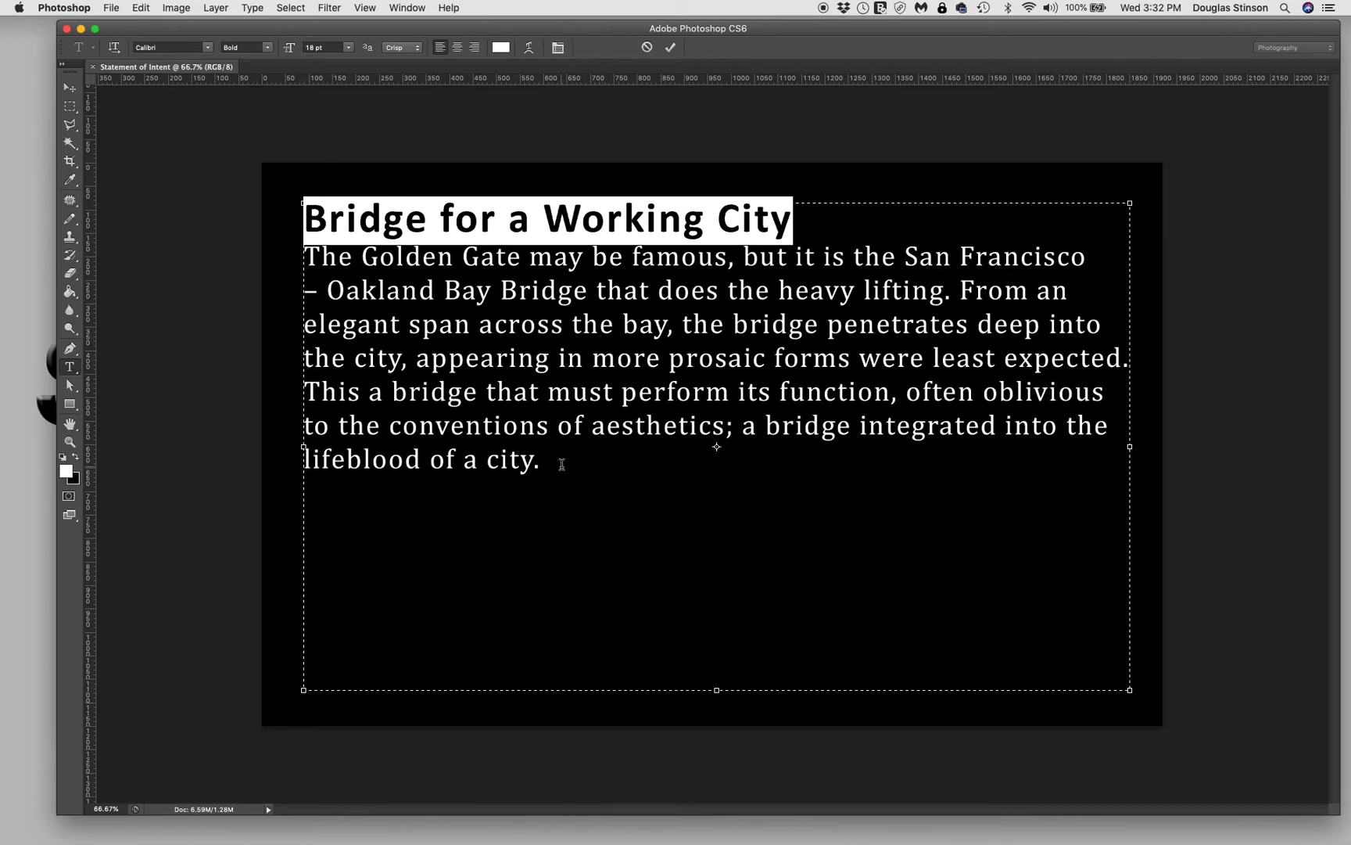
drag(552, 479, 310, 255)
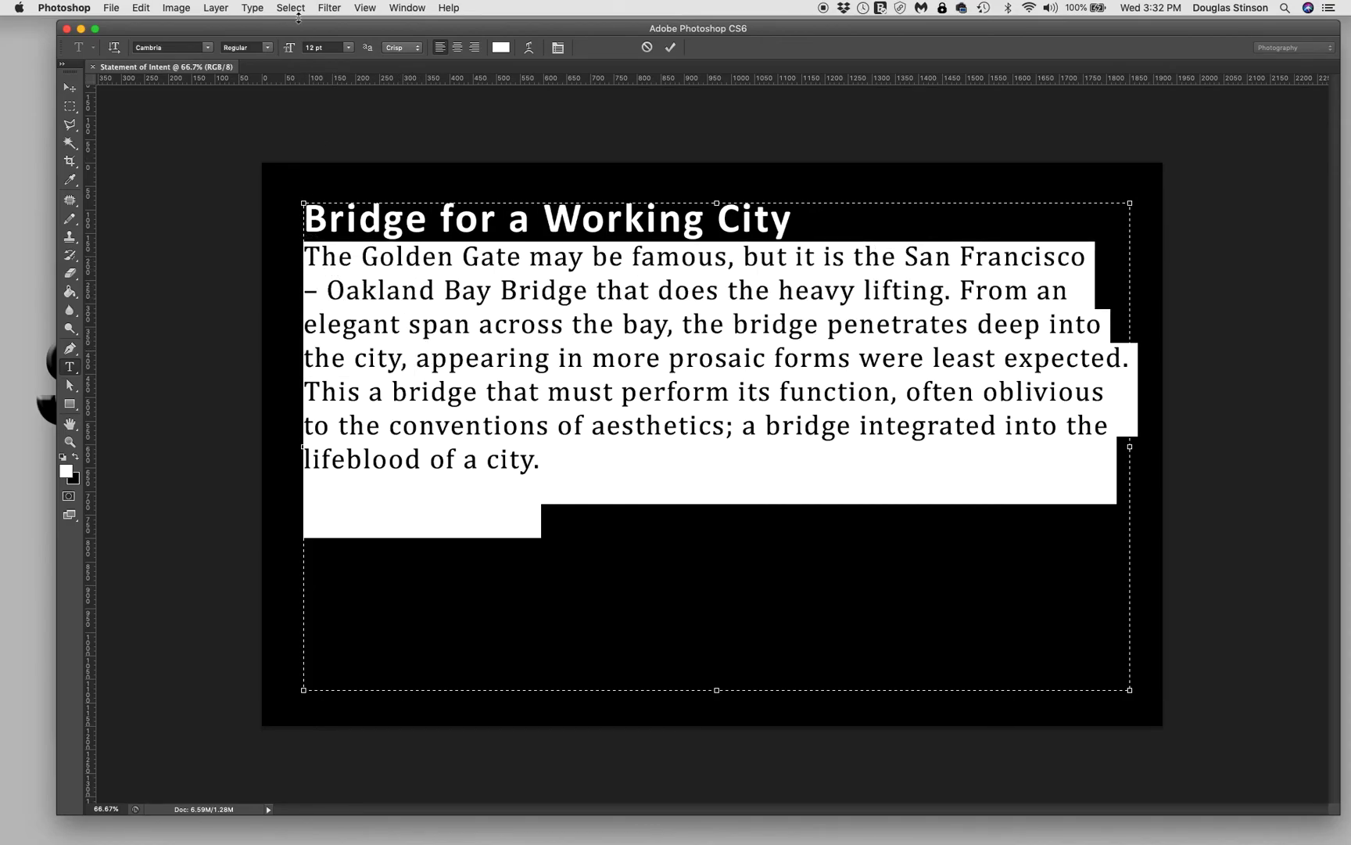
click(349, 48)
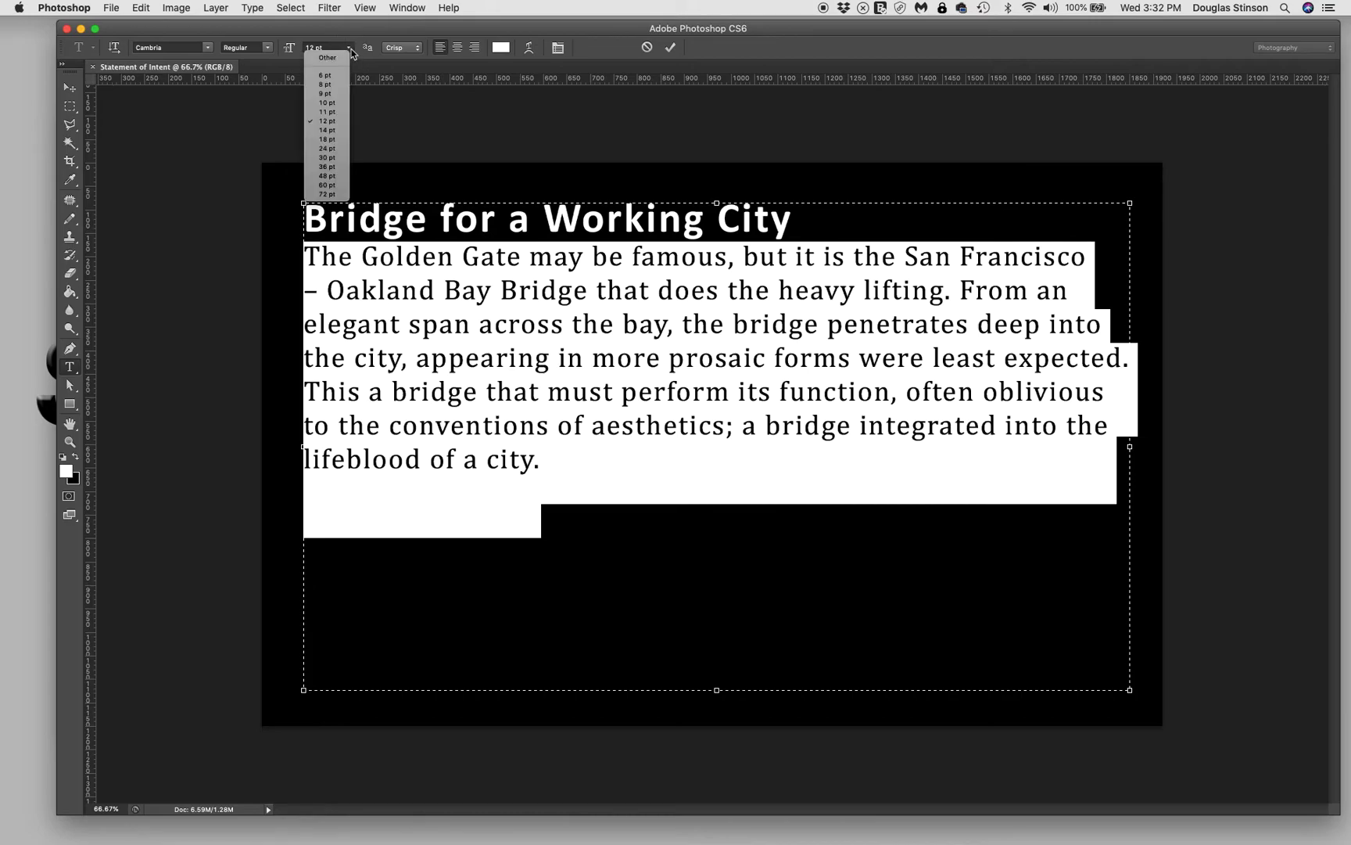
click(334, 149)
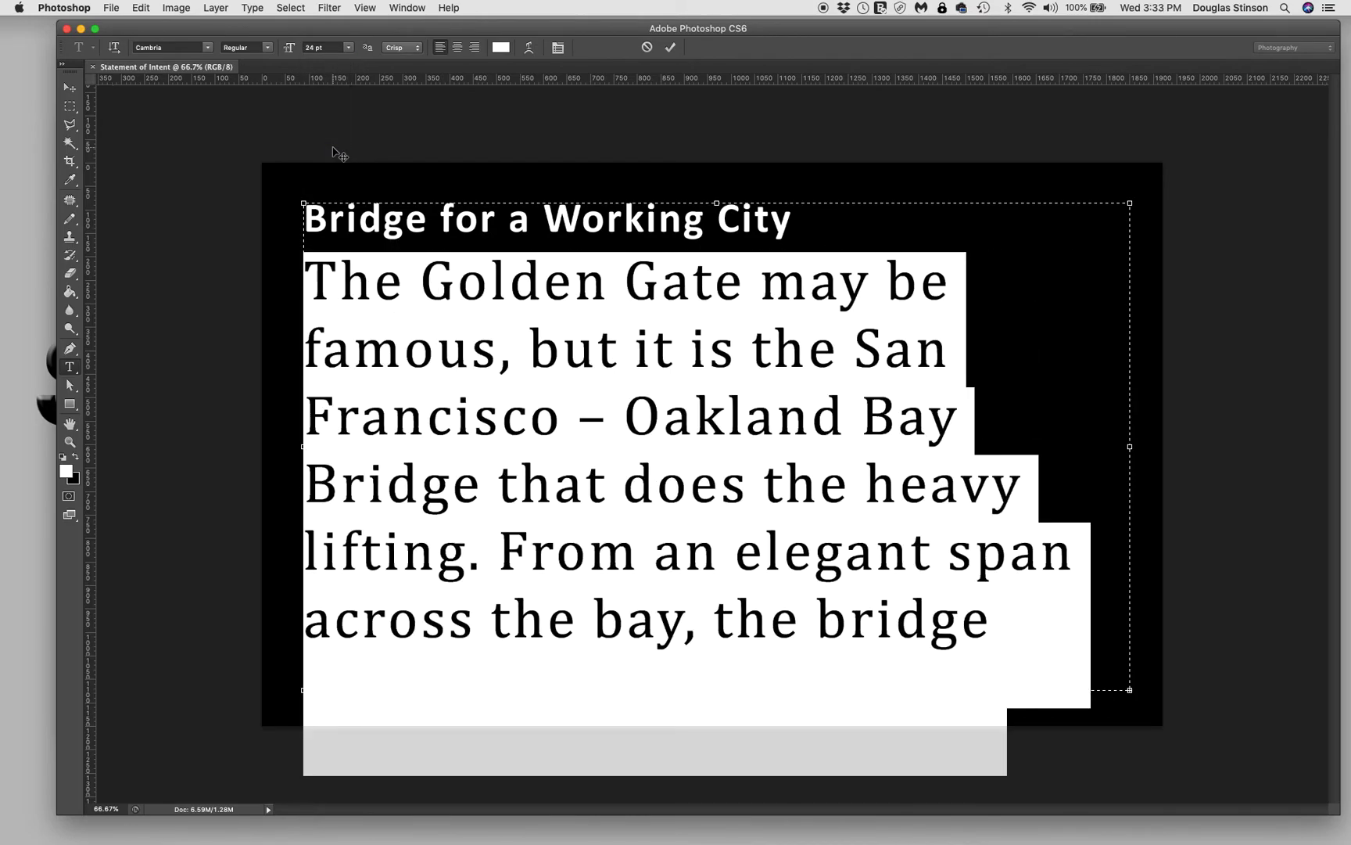
click(349, 48)
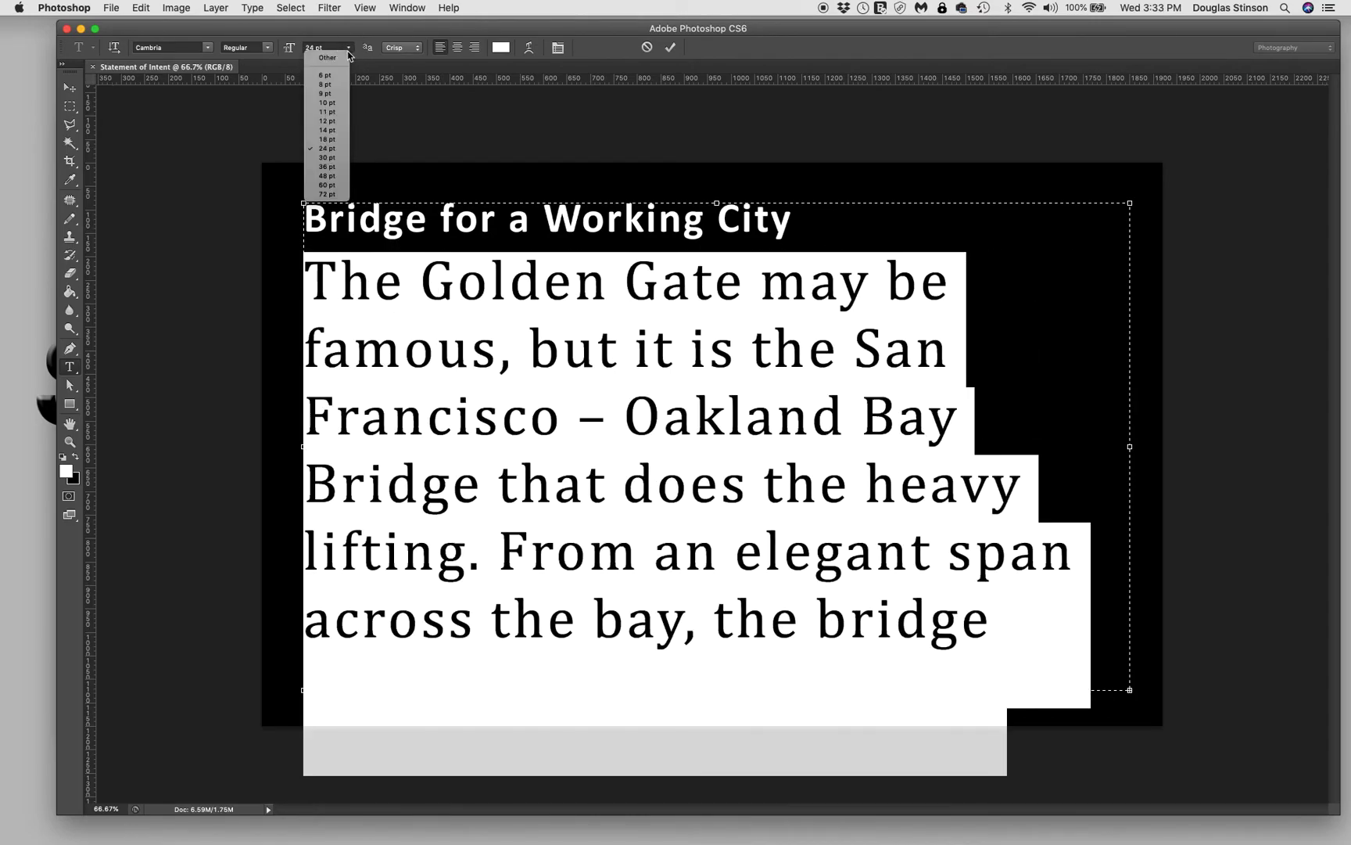
click(335, 131)
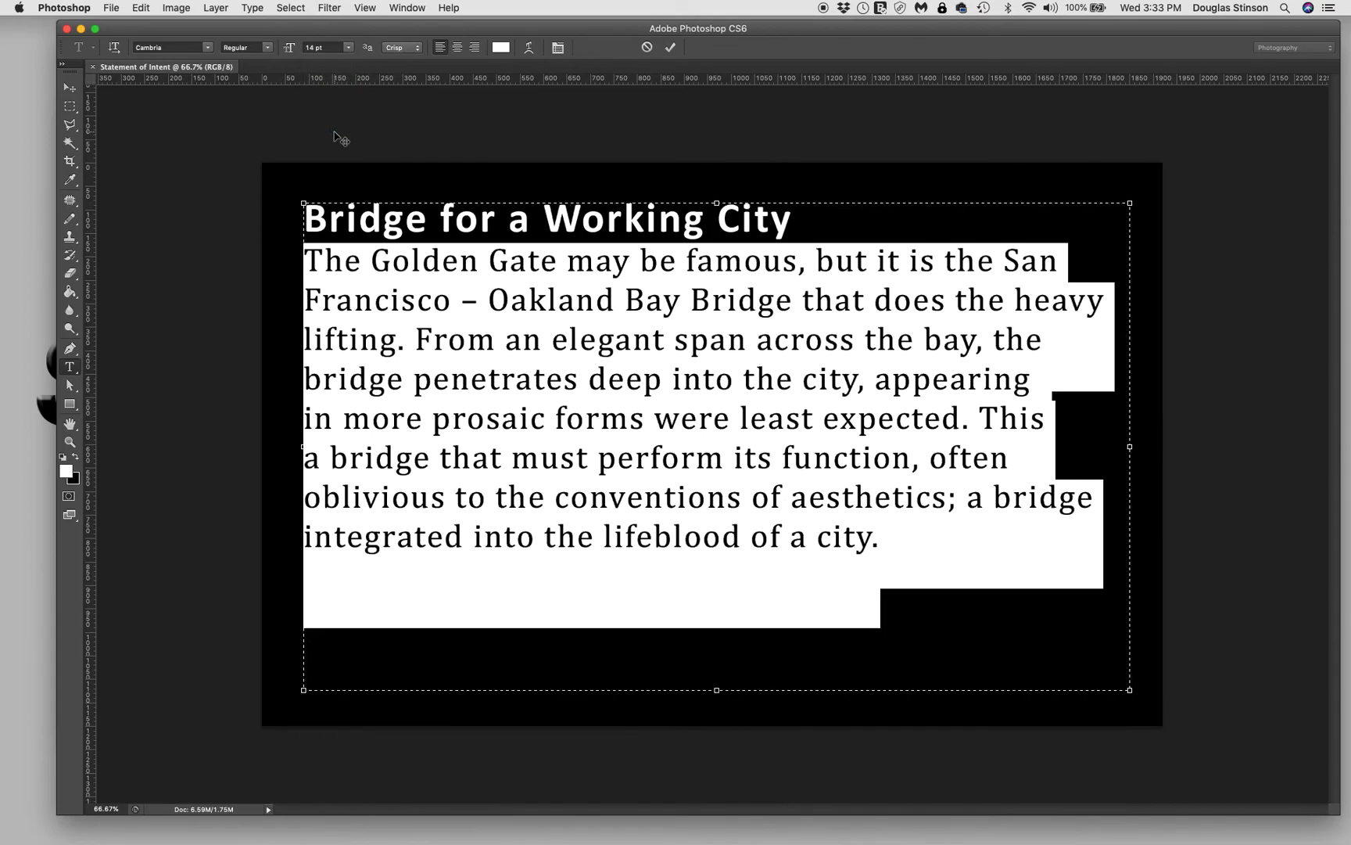
Step: Try the paragraph at 18 pt, return it to 14 pt and deselect the text
click(349, 48)
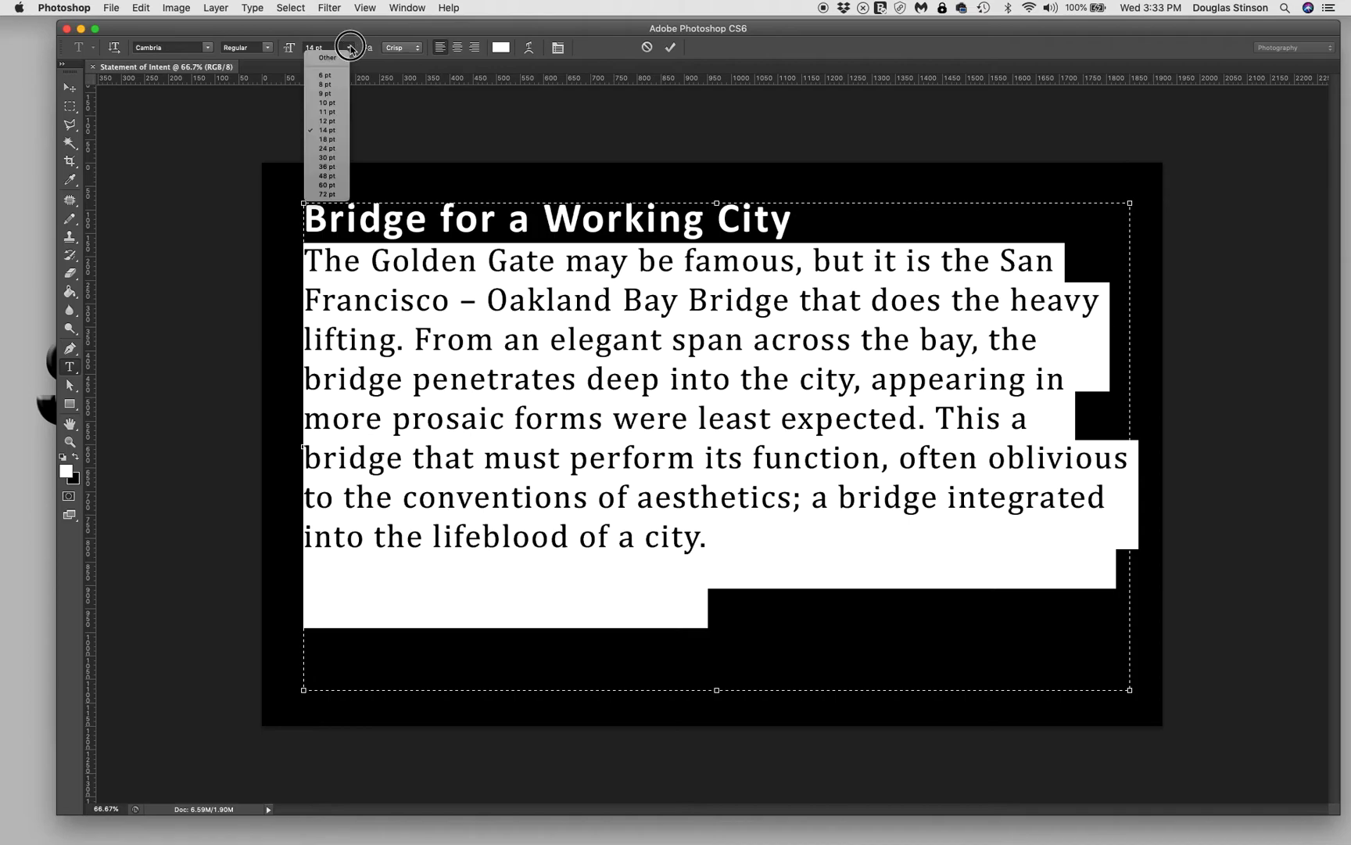
click(327, 139)
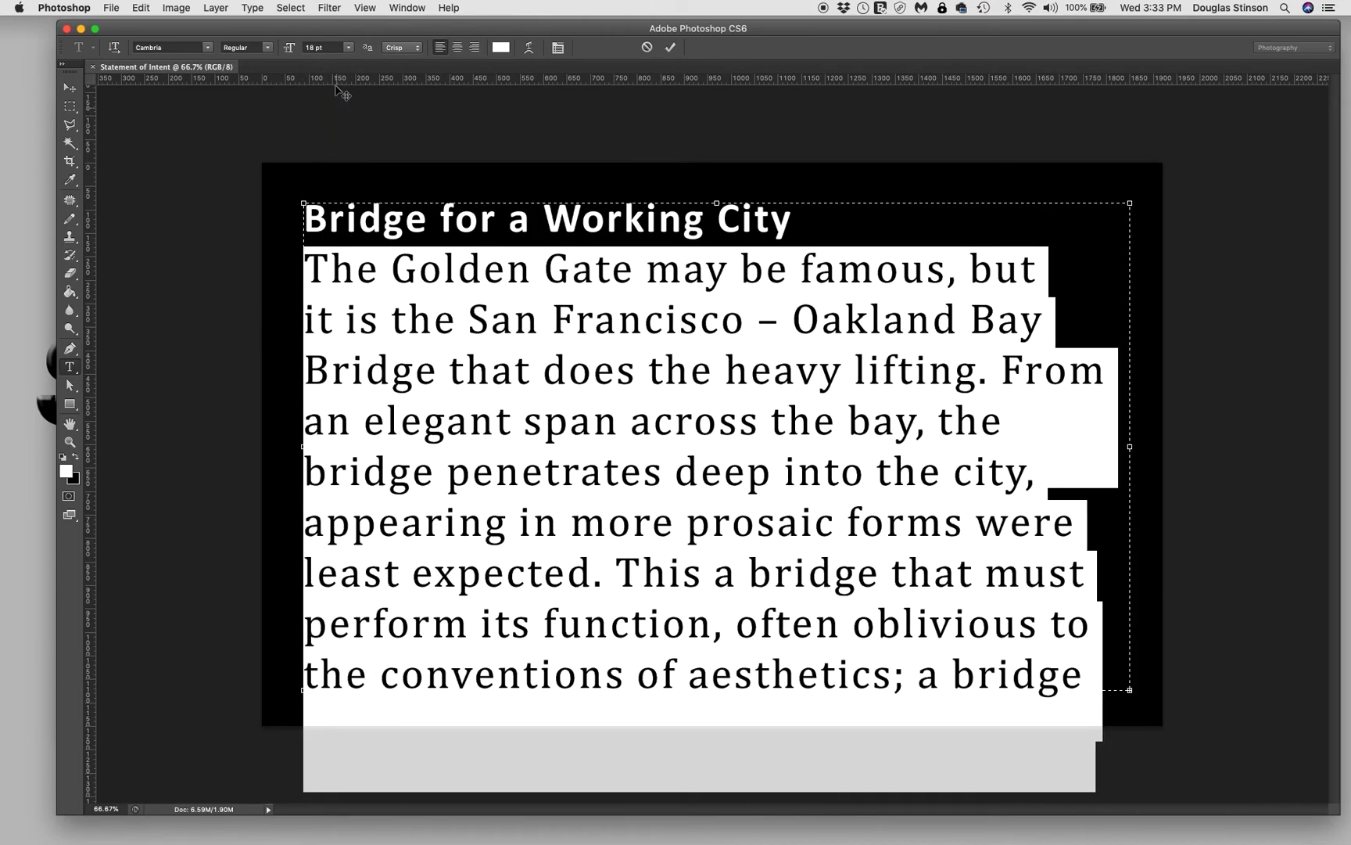
click(350, 48)
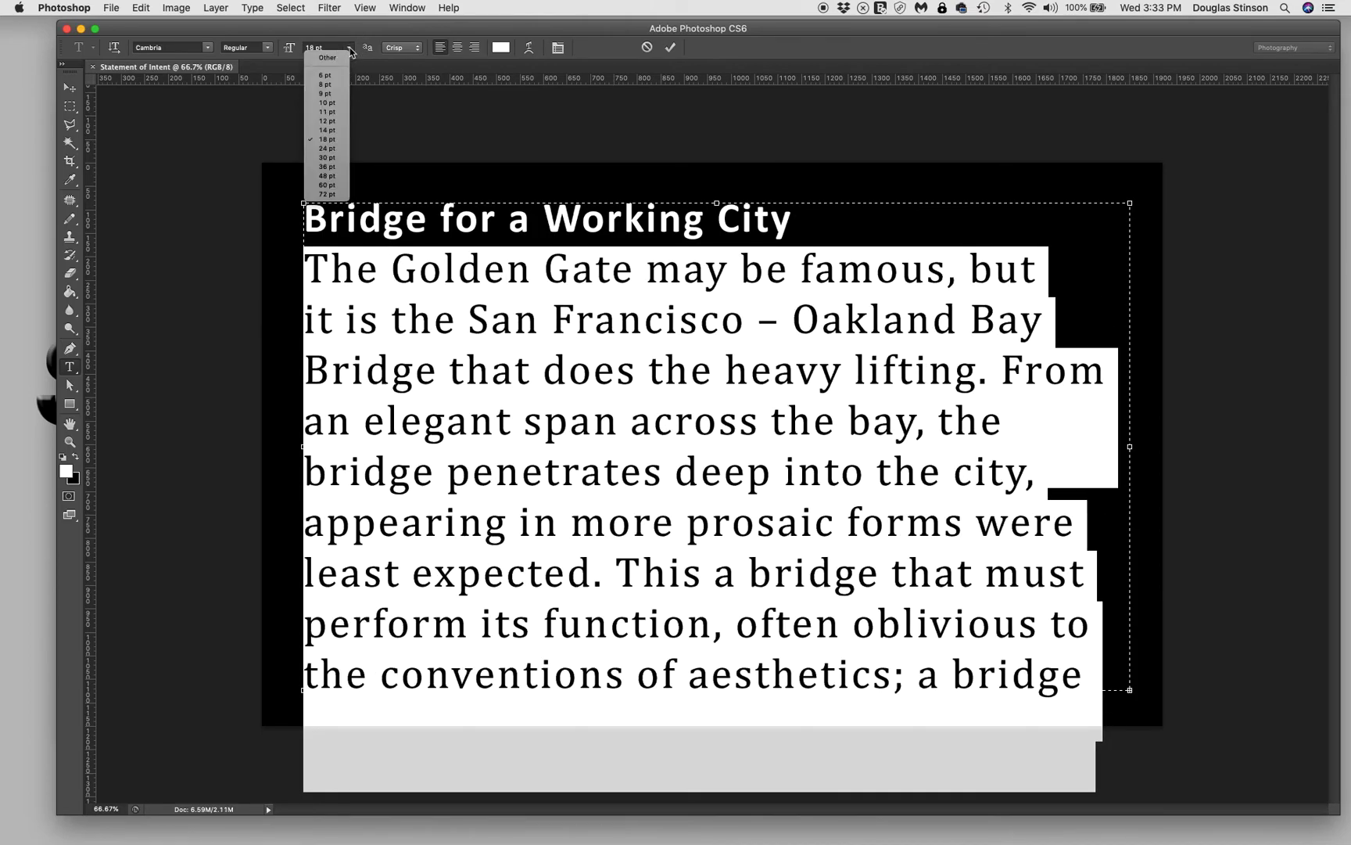
click(327, 131)
click(741, 276)
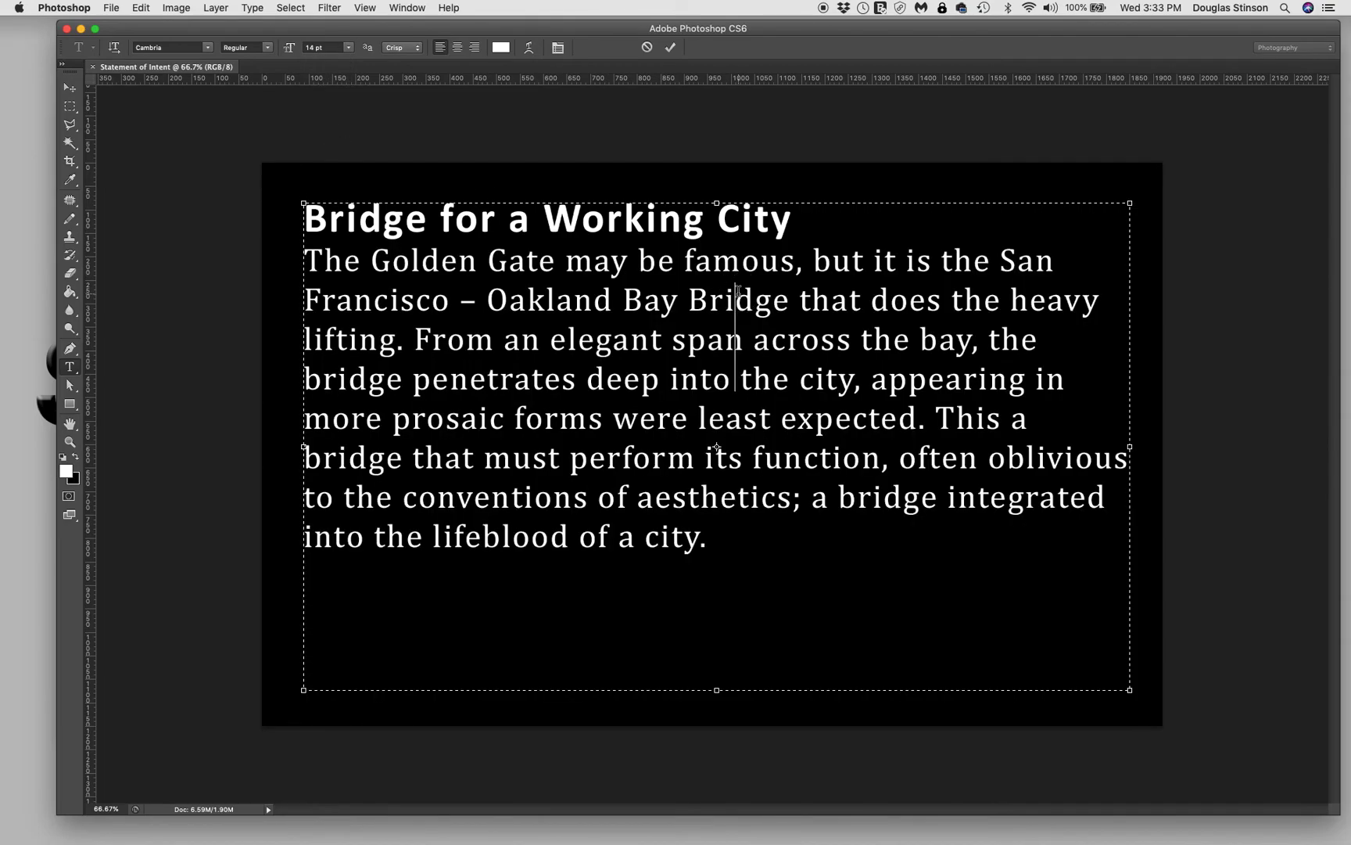